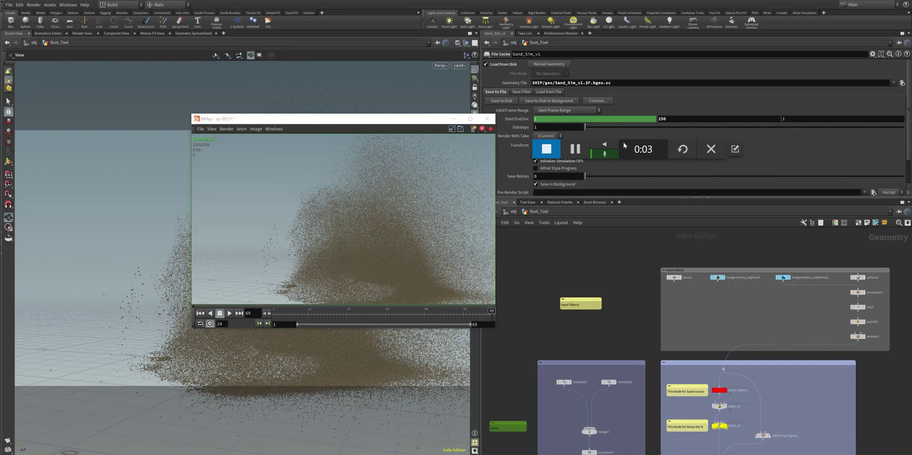
Play the Sand_Sim_v1 flipbook, stop, rewind to frame 1, replay it, then close MPlay
{"action": "left_click_drag", "start_coordinate": [624, 146], "coordinate": [496, 454]}
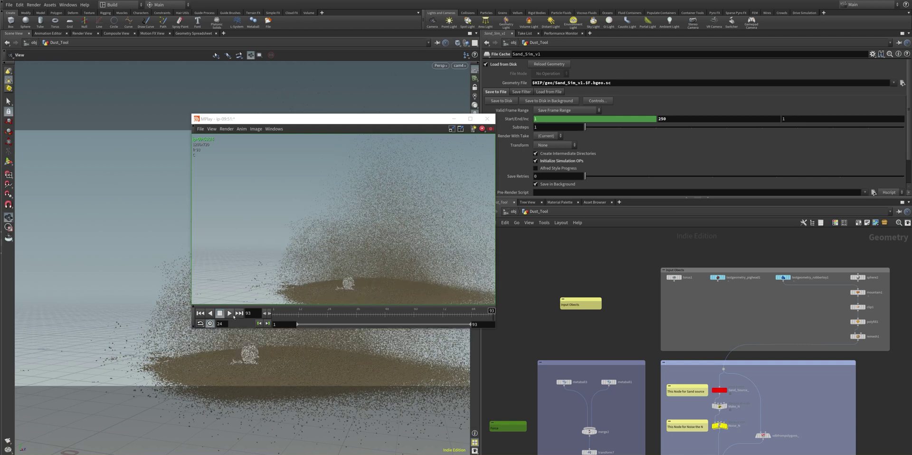
{"action": "left_click", "coordinate": [230, 313]}
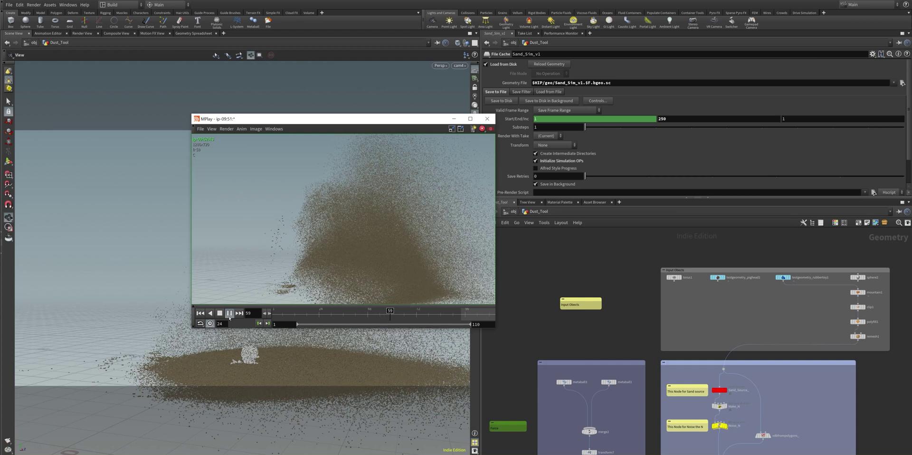
{"action": "left_click", "coordinate": [230, 315]}
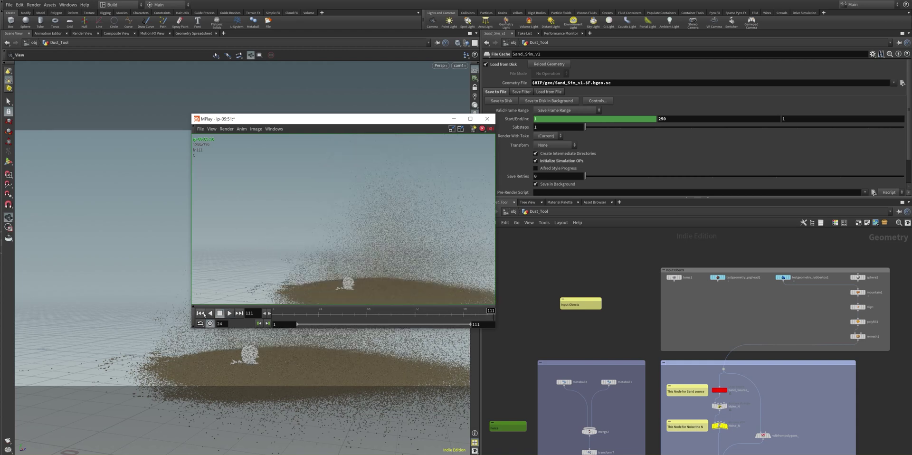
{"action": "left_click", "coordinate": [202, 313]}
{"action": "left_click", "coordinate": [229, 313]}
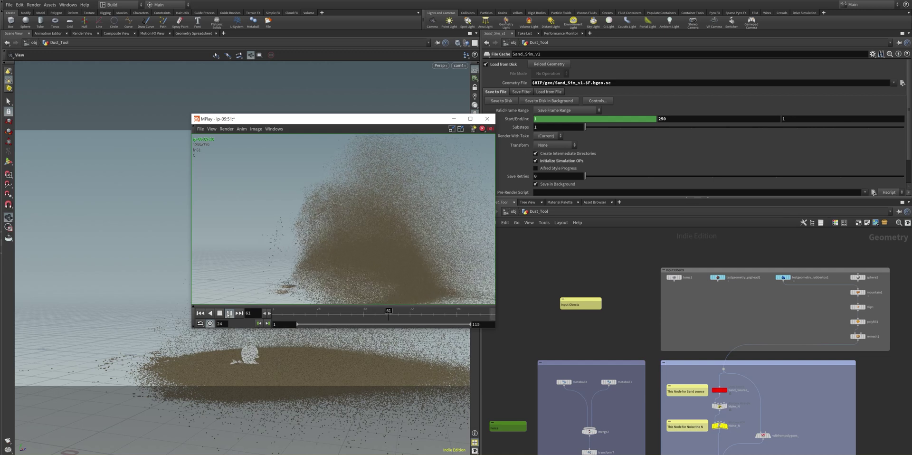
{"action": "left_click", "coordinate": [567, 382]}
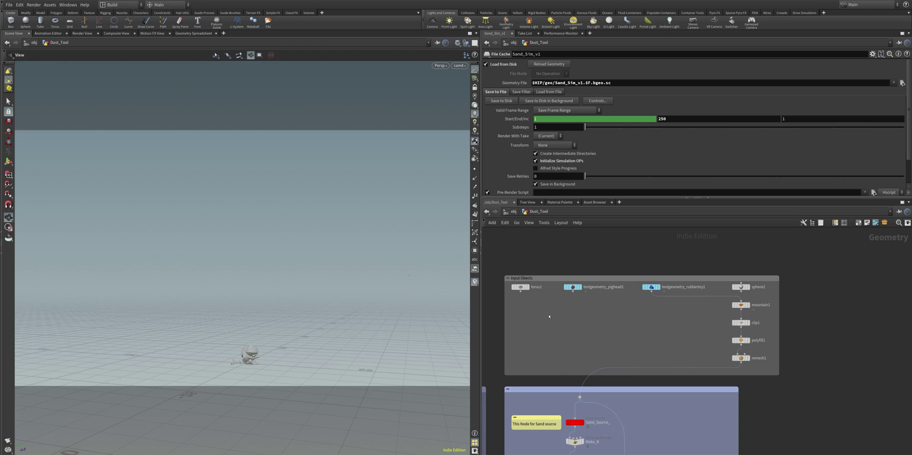
Set the display flag on testgeometry_rubbertoy1, then mountain1, and show mountain1's parameters
{"action": "middle_click_drag", "start_coordinate": [516, 311], "coordinate": [620, 307]}
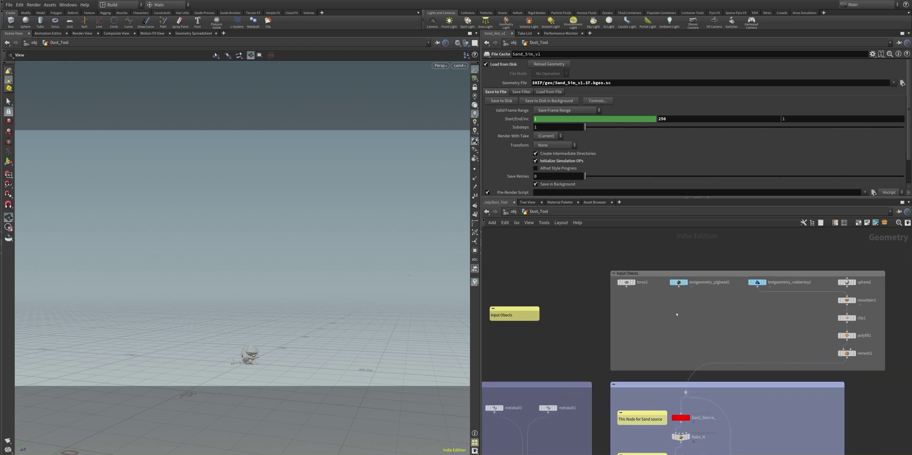
{"action": "middle_click_drag", "start_coordinate": [693, 313], "coordinate": [580, 316]}
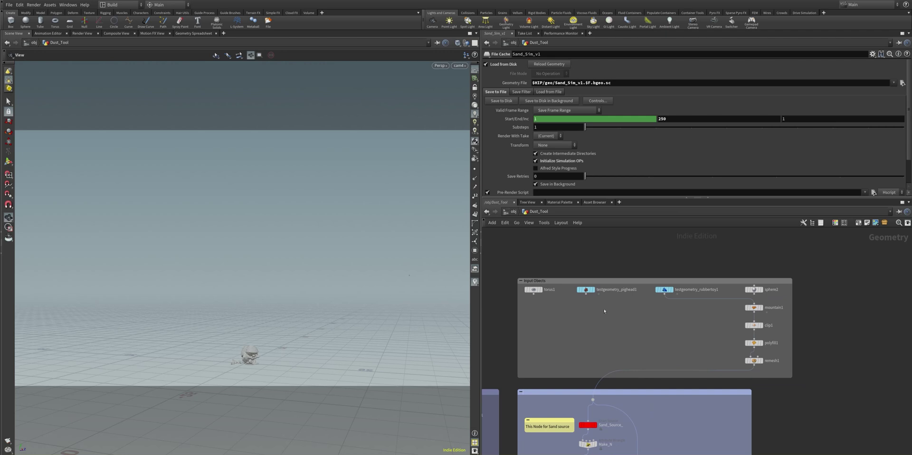
{"action": "middle_click_drag", "start_coordinate": [677, 324], "coordinate": [558, 329]}
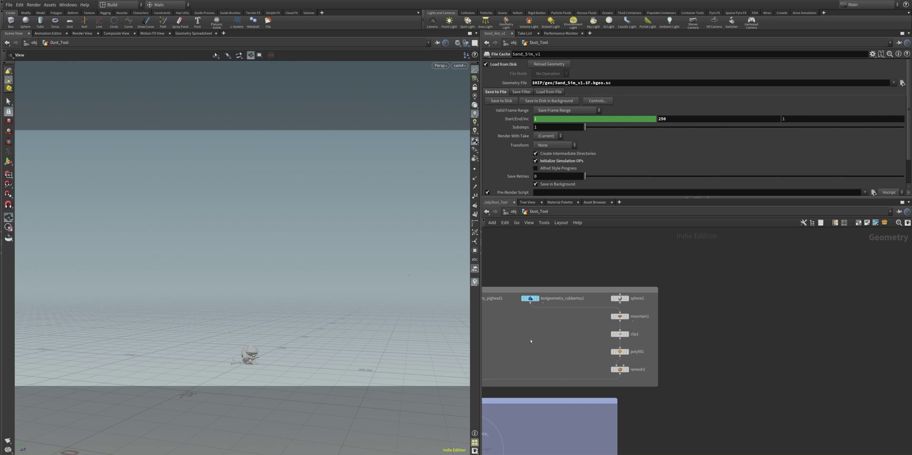
{"action": "left_click", "coordinate": [537, 298]}
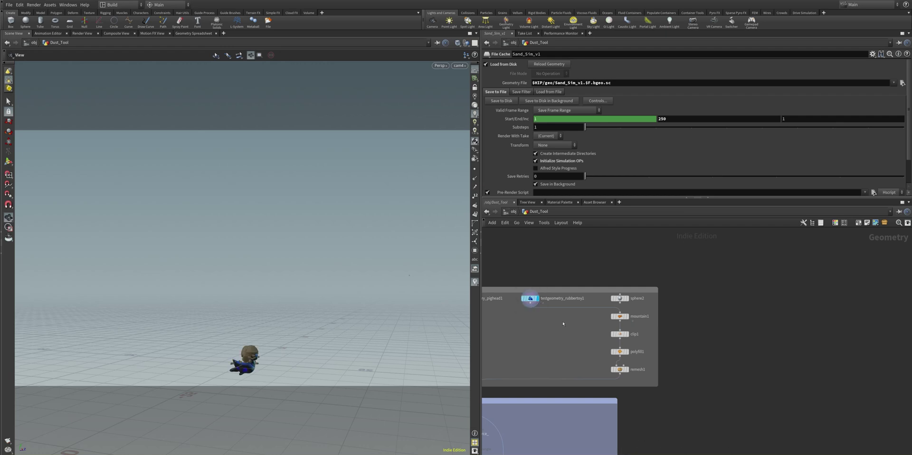
{"action": "left_click", "coordinate": [628, 308]}
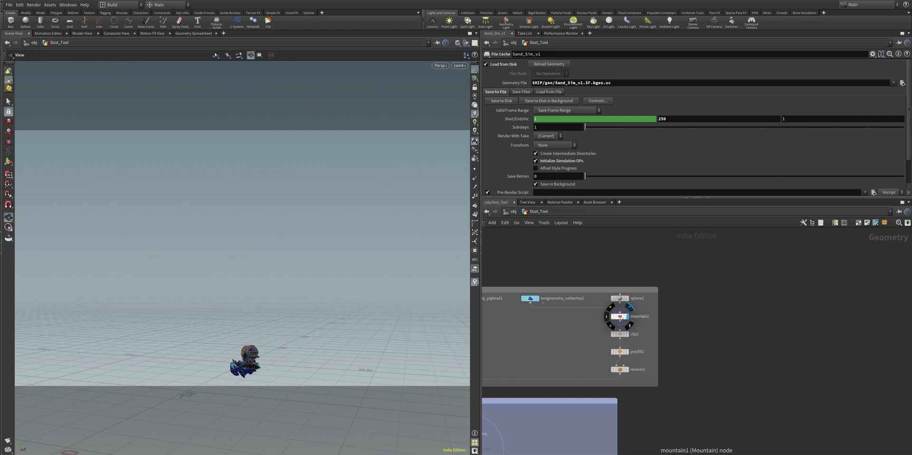
{"action": "left_click", "coordinate": [620, 318]}
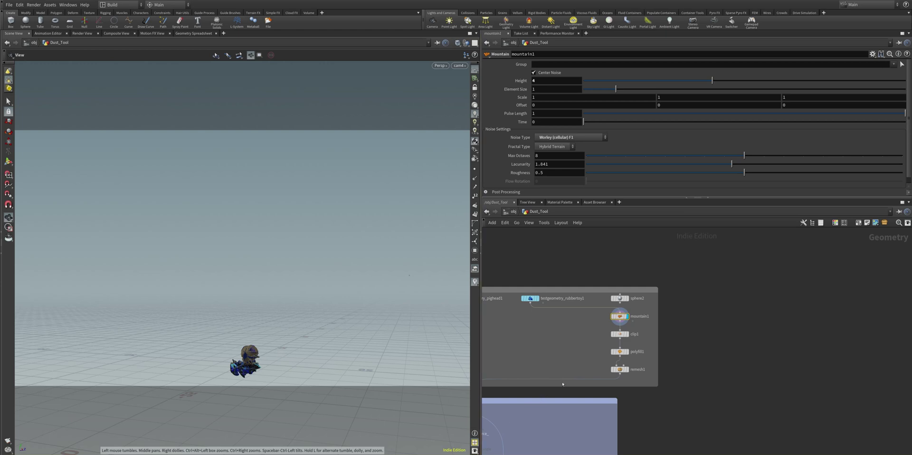
{"action": "scroll", "coordinate": [599, 349], "scroll_direction": "up", "scroll_amount": 4}
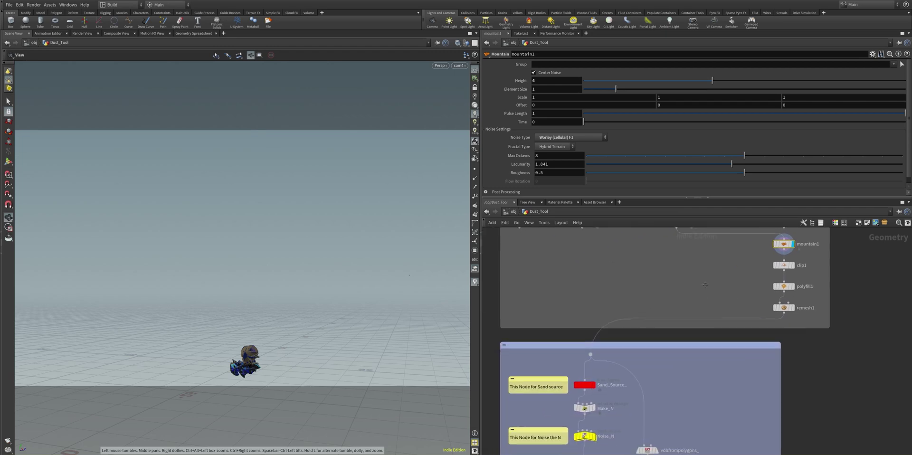
Inspect Sand_Source_'s Grain Source settings like Packing Density, then show the Make_N wrangle code
{"action": "middle_click_drag", "start_coordinate": [598, 298], "coordinate": [591, 258]}
{"action": "scroll", "coordinate": [591, 258], "scroll_direction": "down", "scroll_amount": 2}
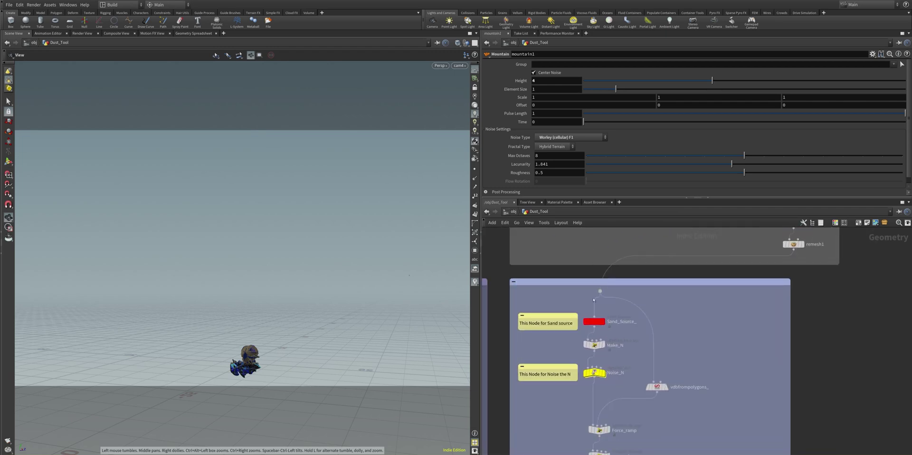
{"action": "middle_click_drag", "start_coordinate": [664, 301], "coordinate": [584, 295]}
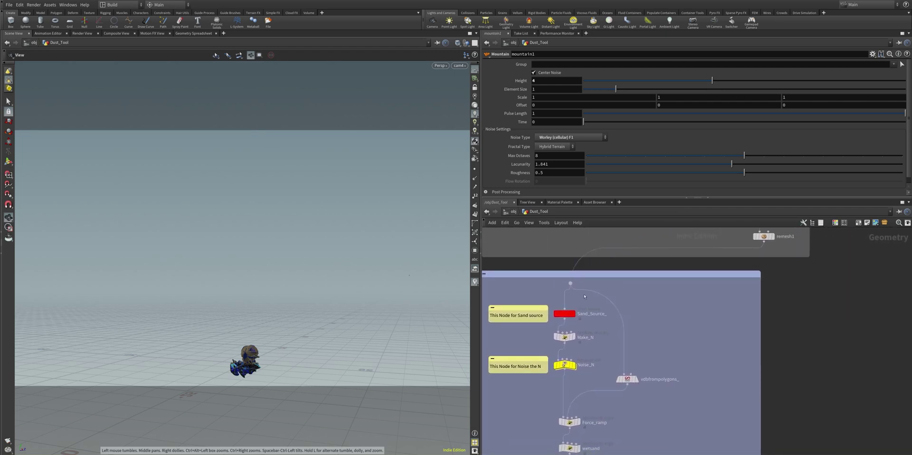
{"action": "left_click", "coordinate": [563, 314]}
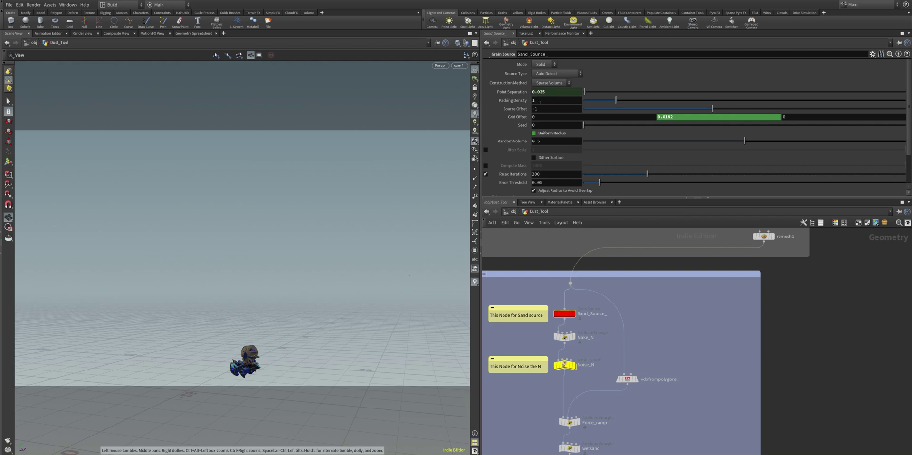
{"action": "mouse_move", "coordinate": [524, 101]}
{"action": "left_click", "coordinate": [565, 337]}
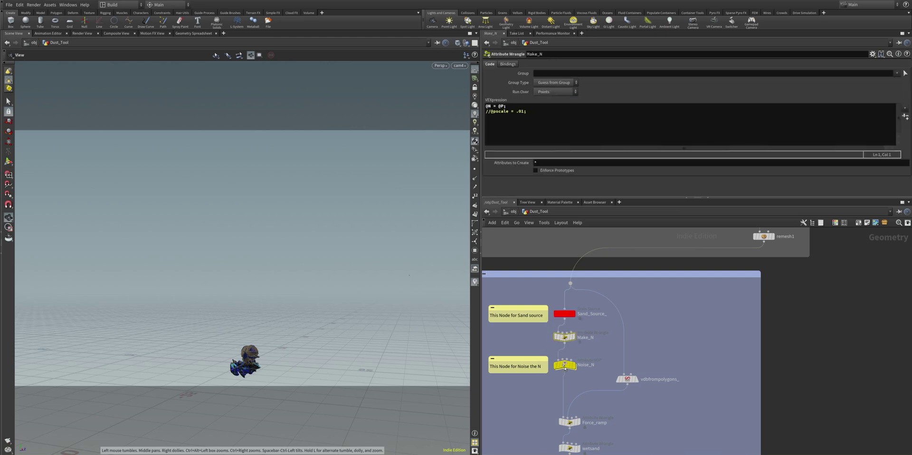
Inspect Noise_N's Frequency and amplitude on the noised toy, then display the Force_ramp wrangle code
{"action": "left_click", "coordinate": [565, 366]}
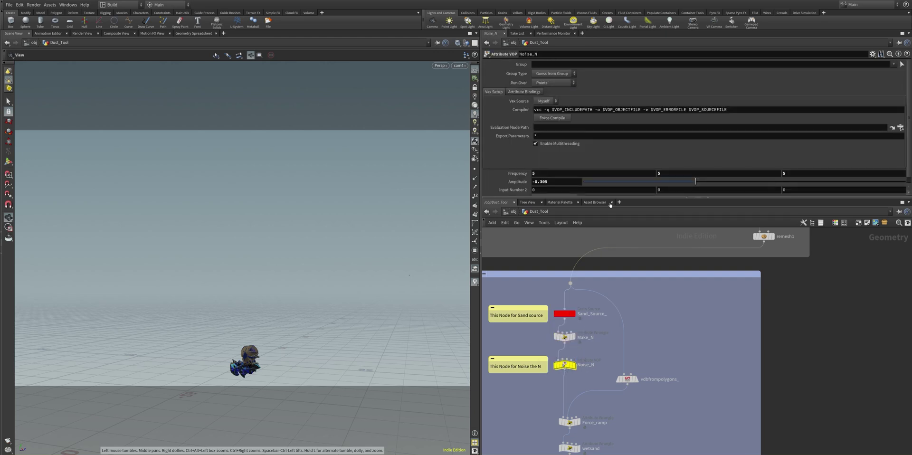
{"action": "scroll", "coordinate": [598, 155], "scroll_direction": "down", "scroll_amount": 1}
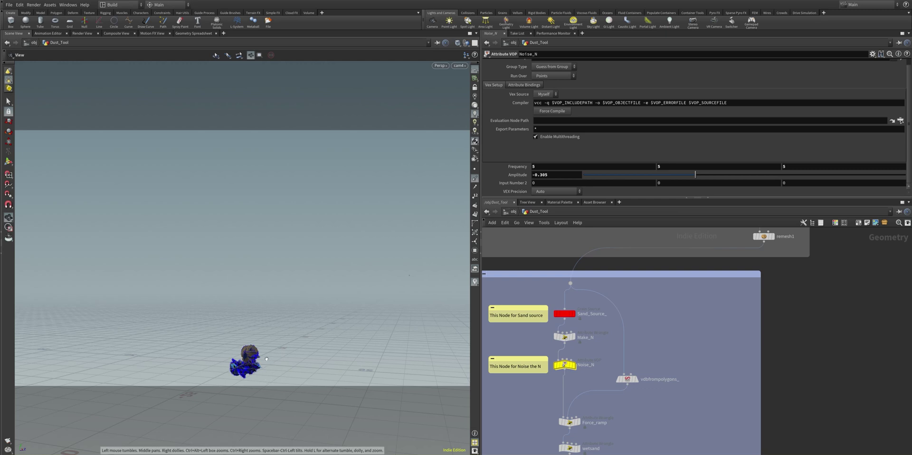
{"action": "left_click_drag", "start_coordinate": [410, 275], "coordinate": [317, 274]}
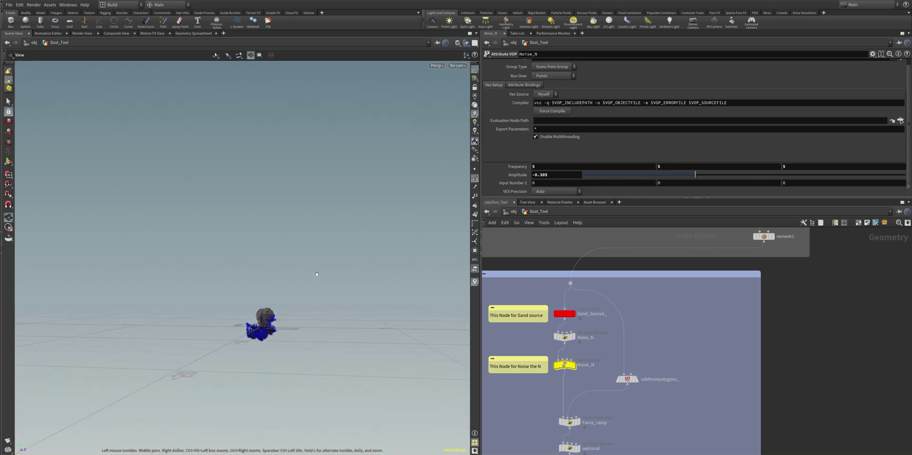
{"action": "scroll", "coordinate": [274, 274], "scroll_direction": "up", "scroll_amount": 6}
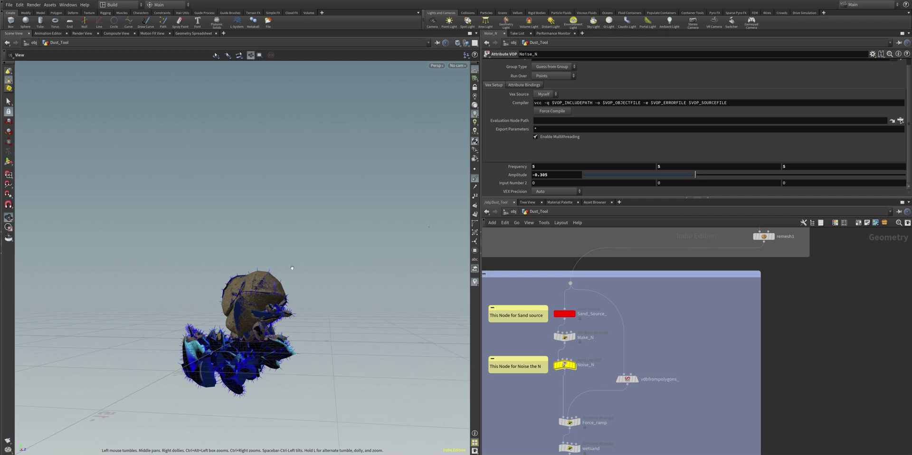
{"action": "left_click_drag", "start_coordinate": [294, 271], "coordinate": [300, 380]}
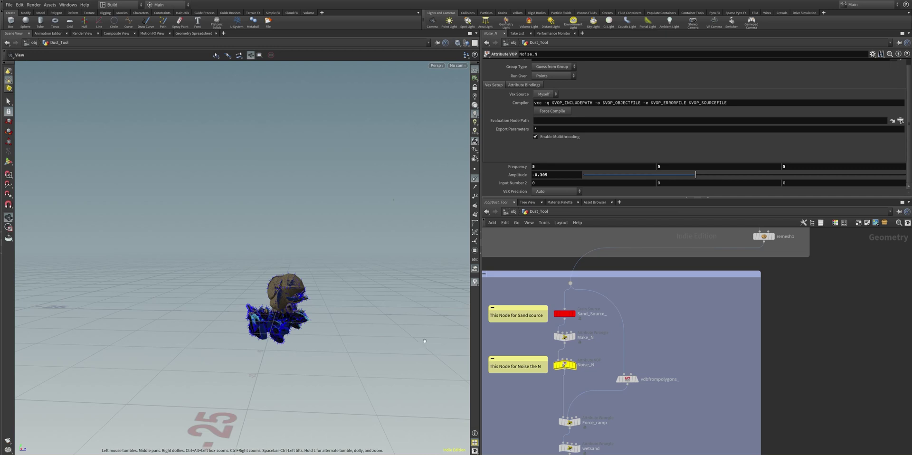
{"action": "left_click_drag", "start_coordinate": [301, 306], "coordinate": [298, 297]}
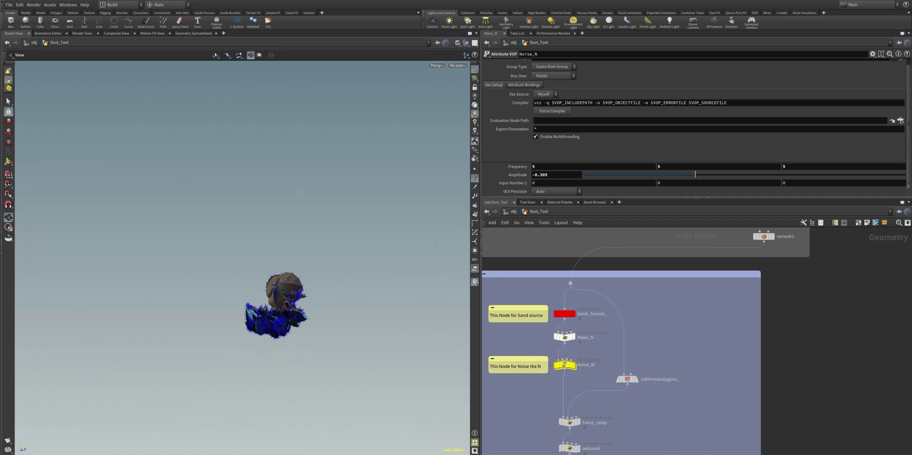
{"action": "left_click", "coordinate": [539, 166]}
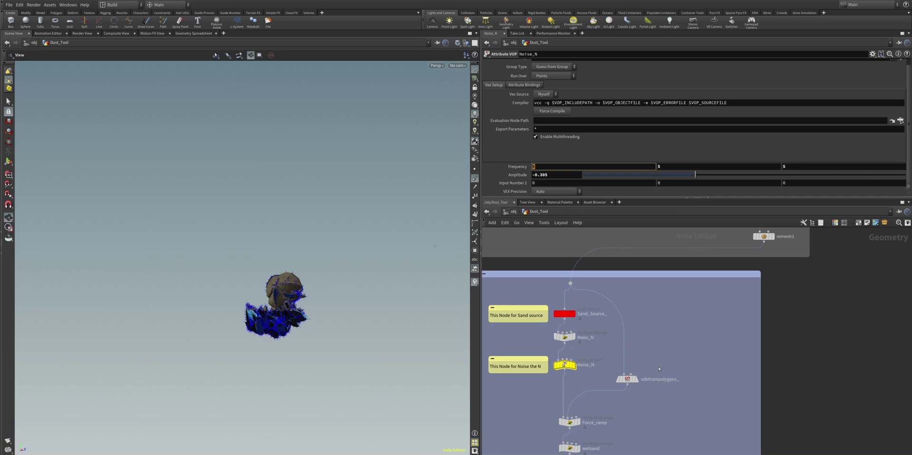
{"action": "middle_click_drag", "start_coordinate": [635, 405], "coordinate": [639, 350]}
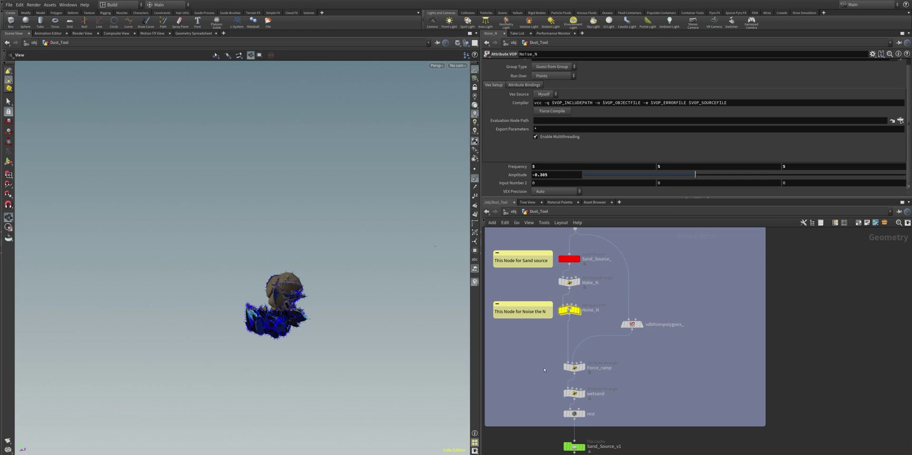
{"action": "left_click", "coordinate": [575, 368]}
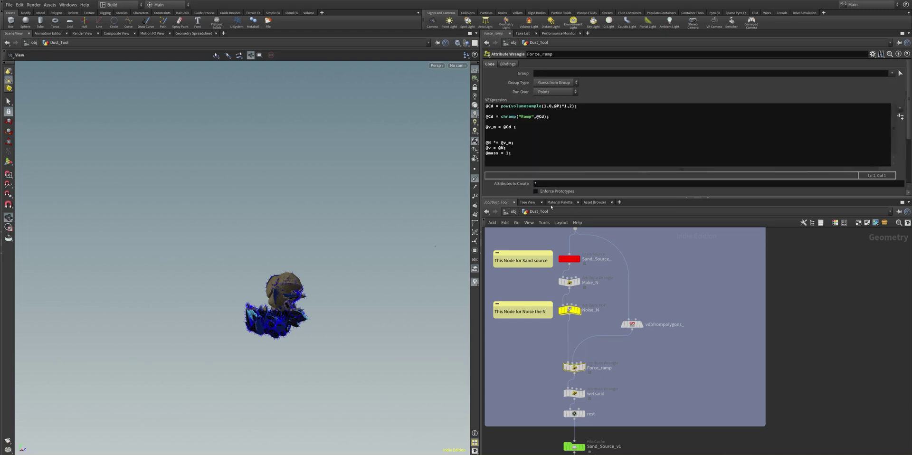
Select the wetsand Attribute Wrangle to show its Wetness value of 1
{"action": "left_click_drag", "start_coordinate": [551, 198], "coordinate": [561, 280]}
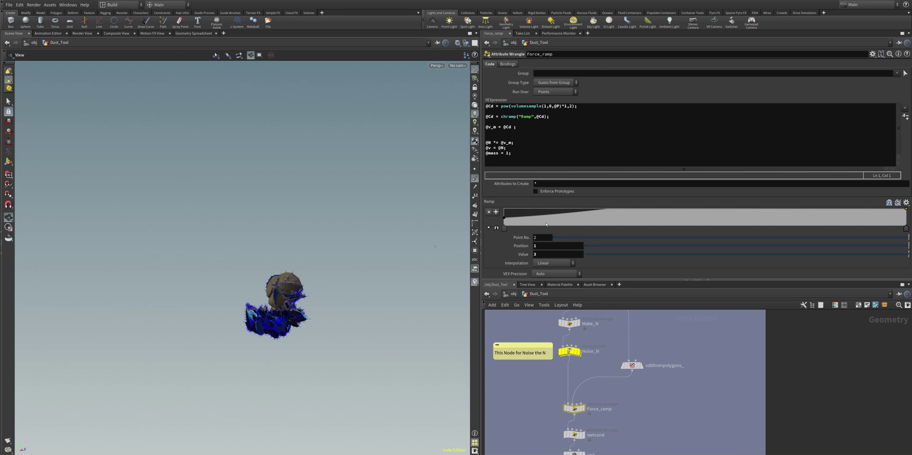
{"action": "scroll", "coordinate": [535, 375], "scroll_direction": "down", "scroll_amount": 2}
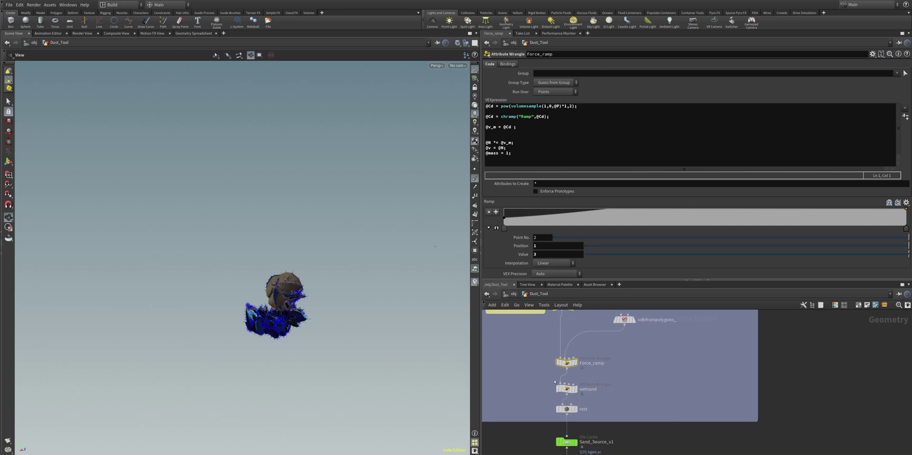
{"action": "left_click", "coordinate": [567, 388]}
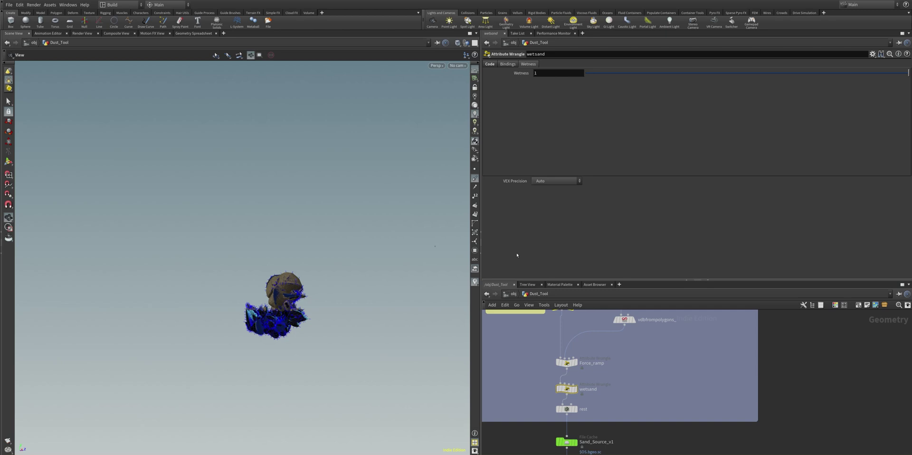
{"action": "scroll", "coordinate": [623, 348], "scroll_direction": "down", "scroll_amount": 3}
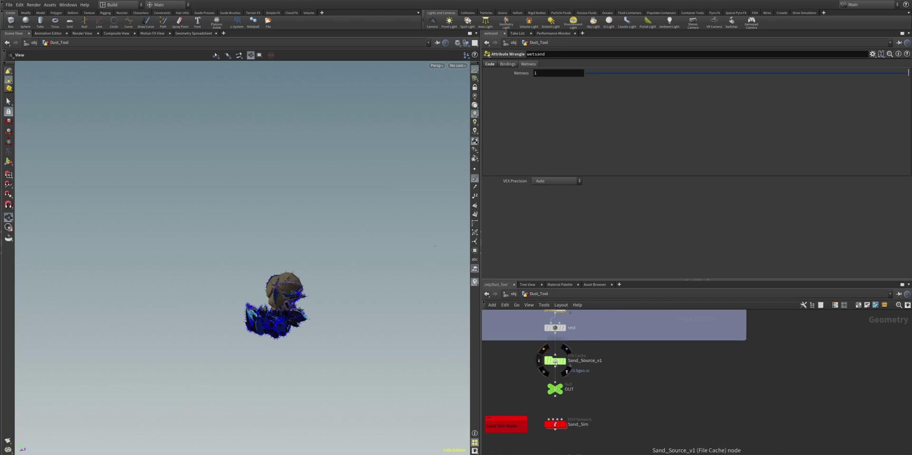
Show the Sand_Source_v1 File Cache settings, then dive into the Sand_Sim DOP network
{"action": "left_click", "coordinate": [555, 361]}
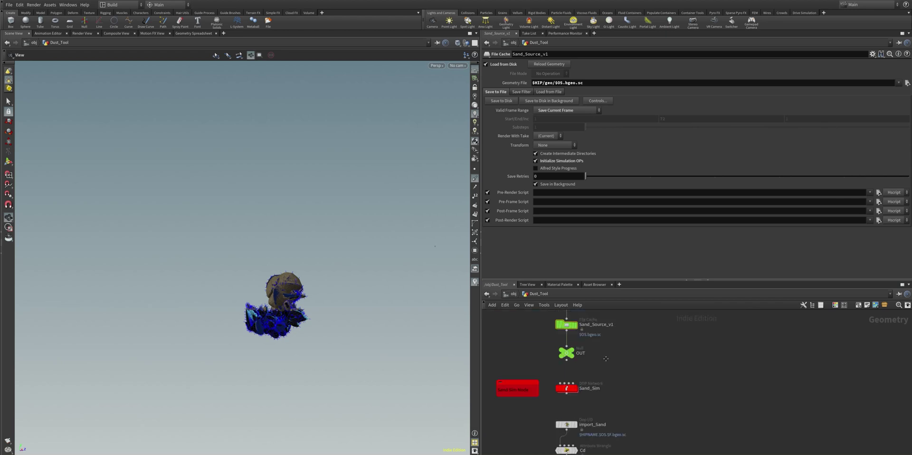
{"action": "middle_click_drag", "start_coordinate": [606, 358], "coordinate": [606, 355]}
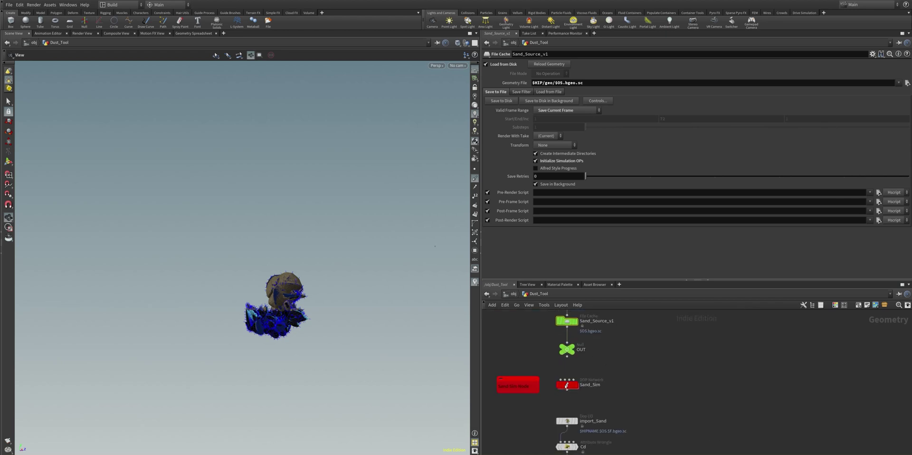
{"action": "double_click", "coordinate": [567, 385]}
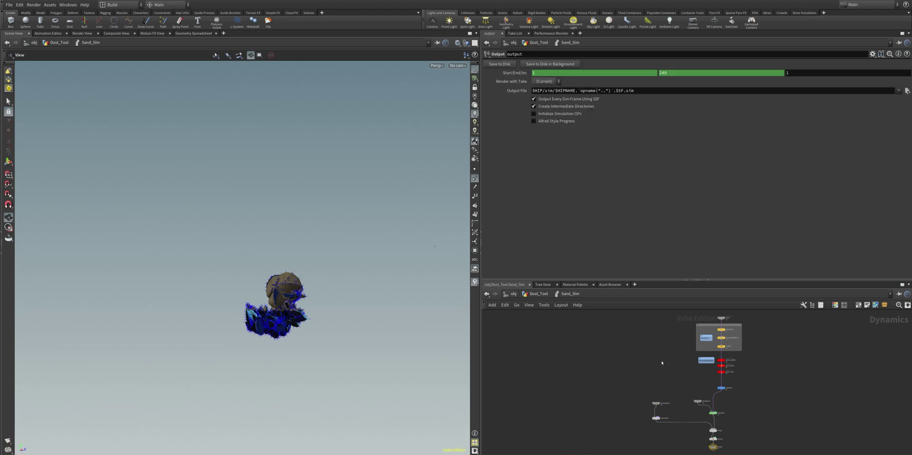
Turn off the blue guide display so the brown sand mound around the collider is visible
{"action": "middle_click_drag", "start_coordinate": [661, 361], "coordinate": [530, 365]}
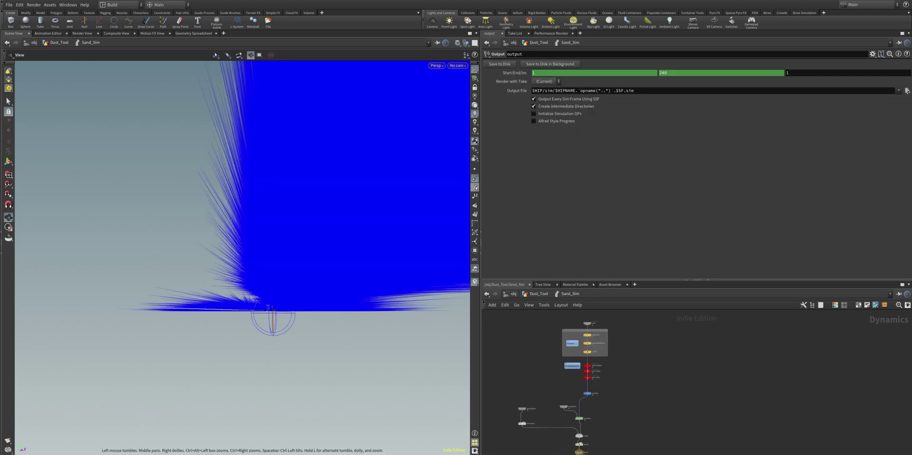
{"action": "left_click", "coordinate": [474, 178]}
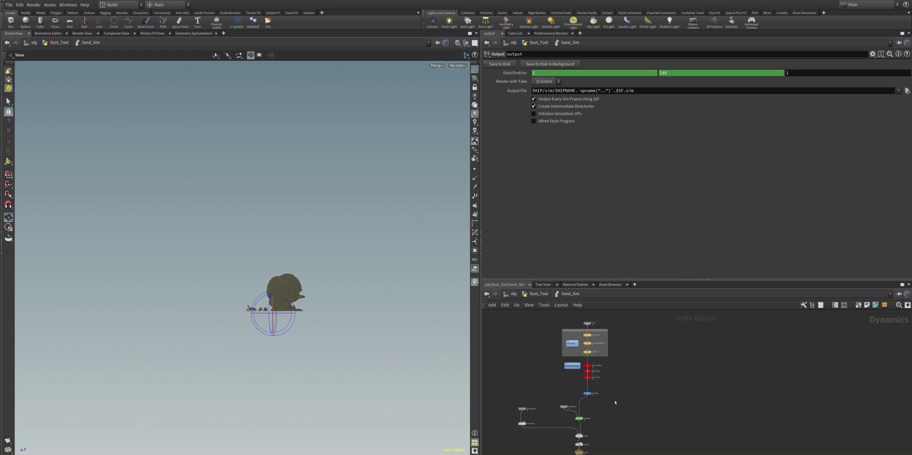
{"action": "scroll", "coordinate": [597, 332], "scroll_direction": "up", "scroll_amount": 3}
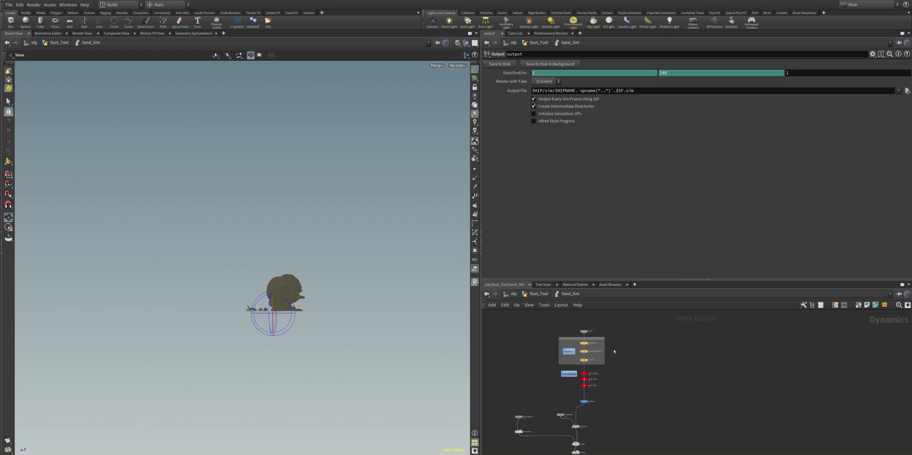
Change the popattract node's Force Scale from -400 to -500
{"action": "middle_click_drag", "start_coordinate": [595, 321], "coordinate": [622, 357]}
{"action": "scroll", "coordinate": [601, 370], "scroll_direction": "up", "scroll_amount": 2}
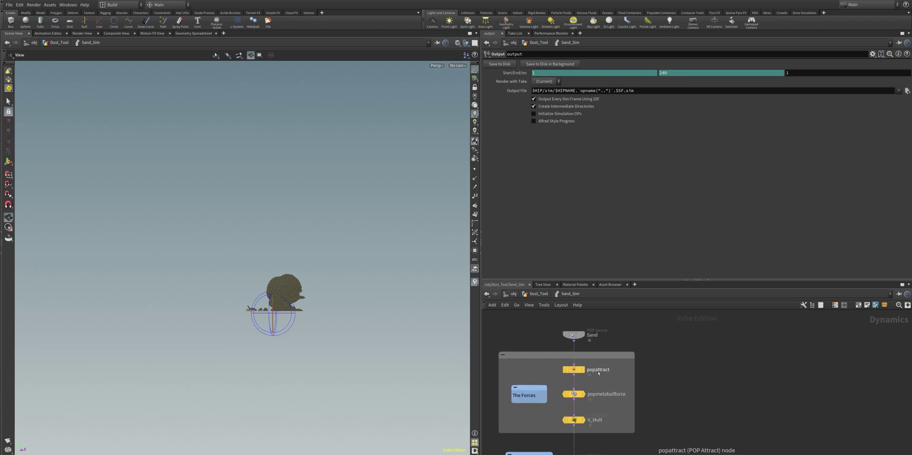
{"action": "left_click", "coordinate": [574, 370]}
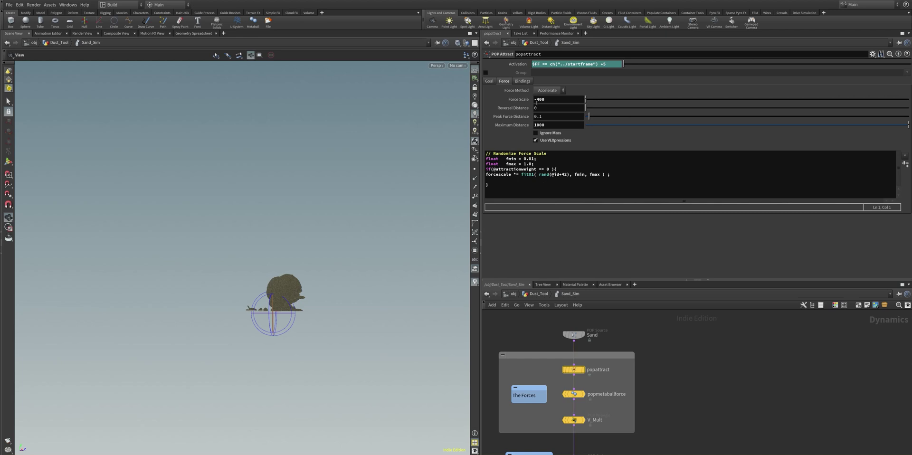
{"action": "left_click", "coordinate": [540, 99]}
{"action": "key", "text": "Return"}
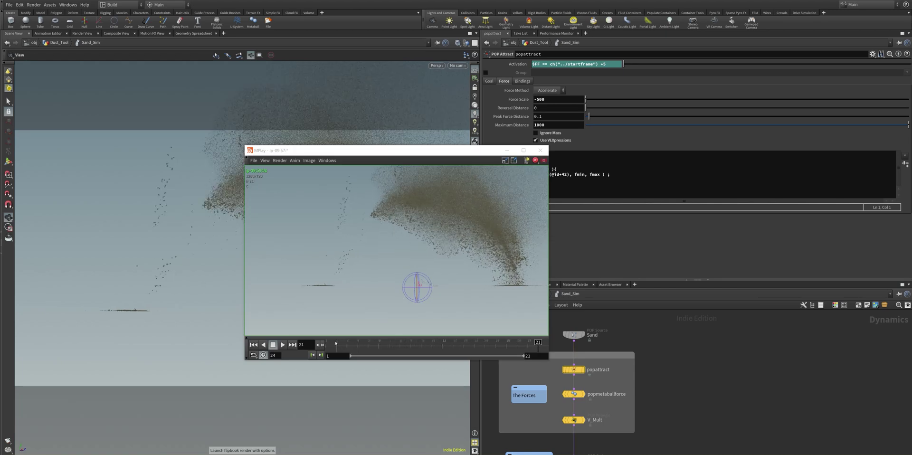
Play, stop and replay the -500 force sand flipbook as new frames render
{"action": "left_click", "coordinate": [284, 345]}
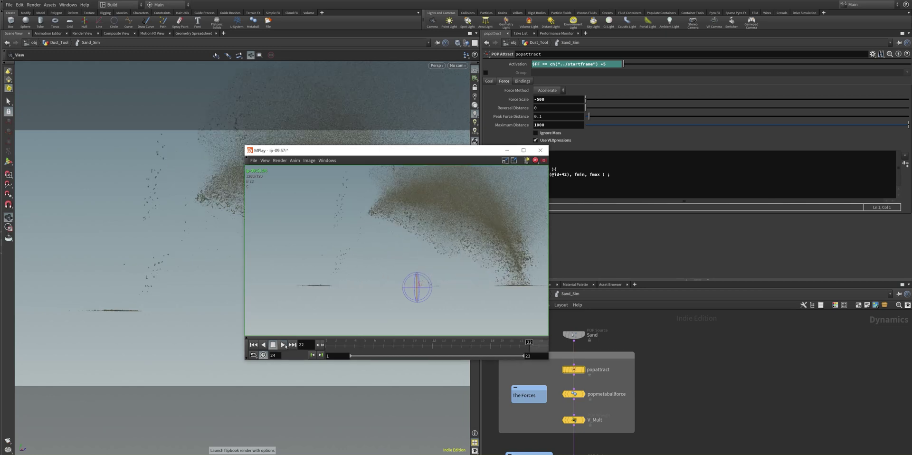
{"action": "left_click", "coordinate": [284, 345]}
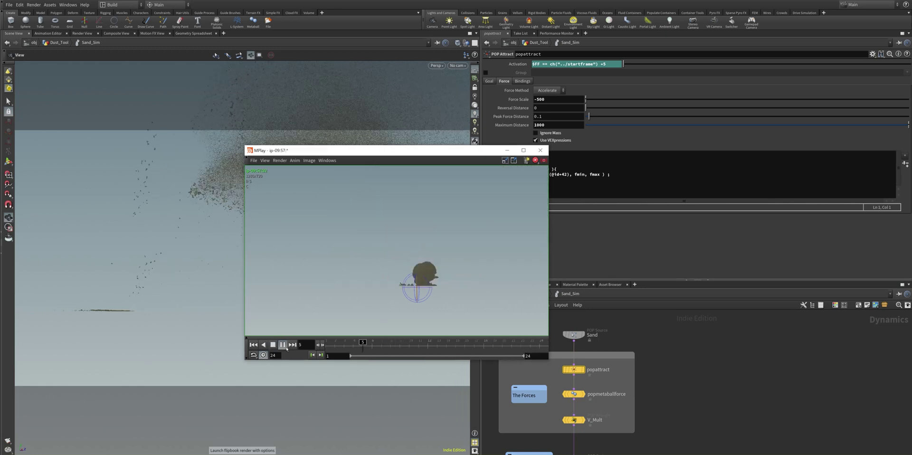
{"action": "left_click", "coordinate": [256, 345]}
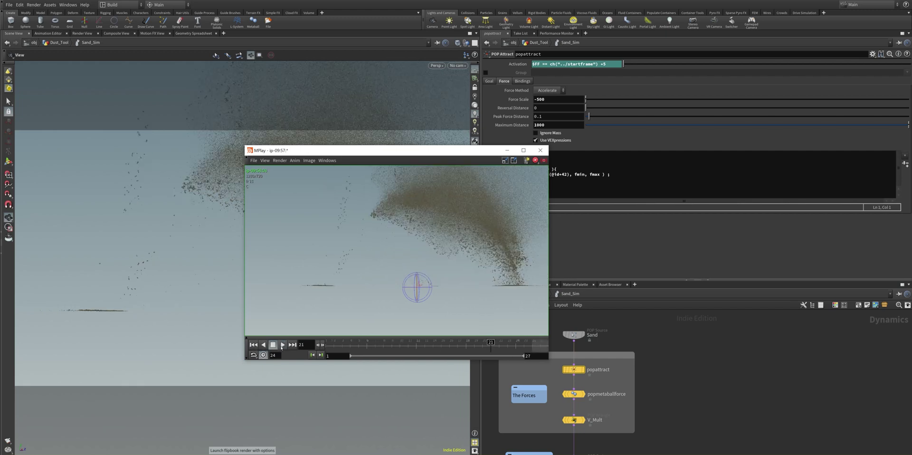
{"action": "left_click", "coordinate": [282, 345]}
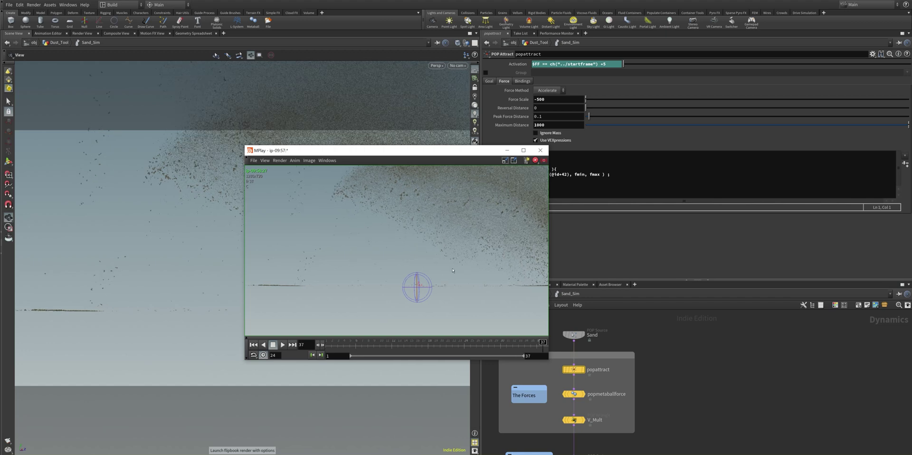
{"action": "left_click", "coordinate": [281, 345]}
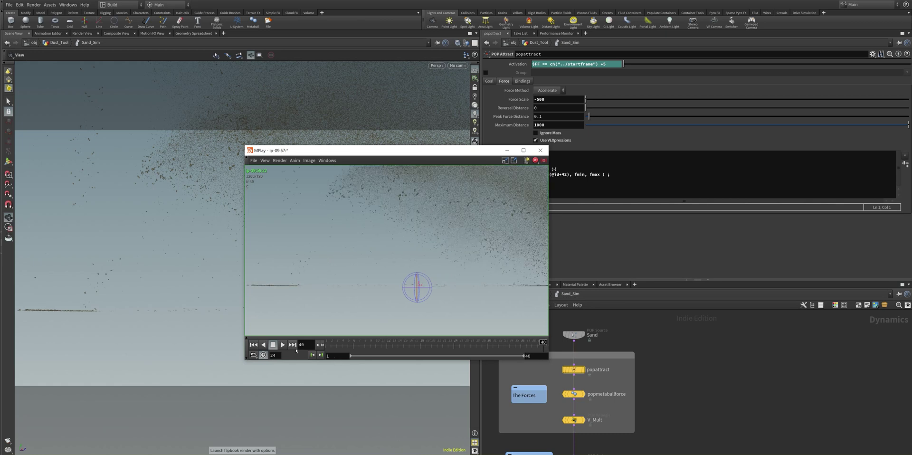
{"action": "left_click", "coordinate": [283, 346]}
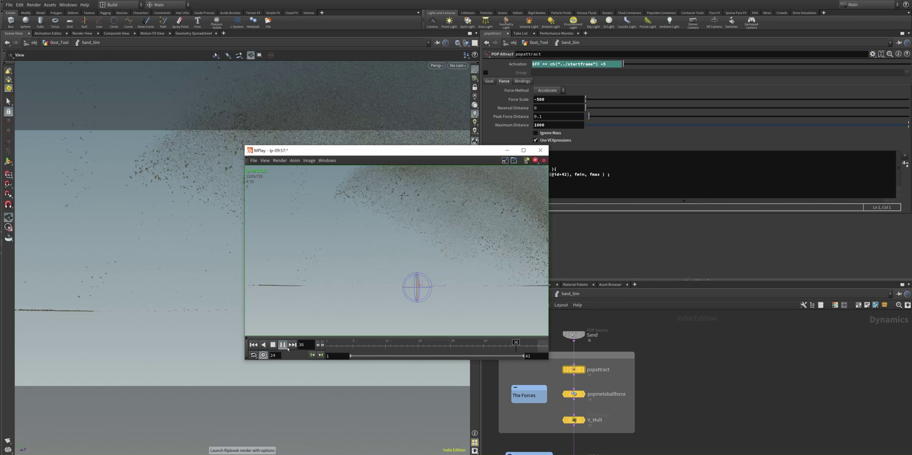
{"action": "left_click", "coordinate": [283, 345]}
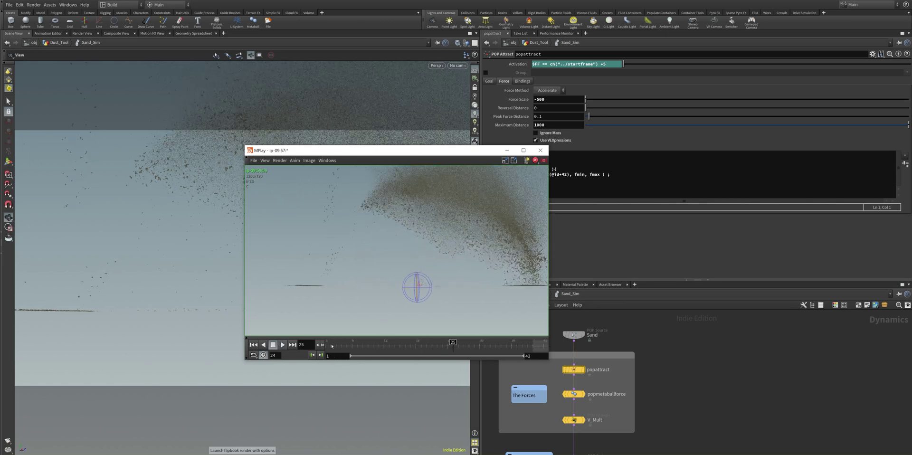
{"action": "left_click", "coordinate": [283, 346]}
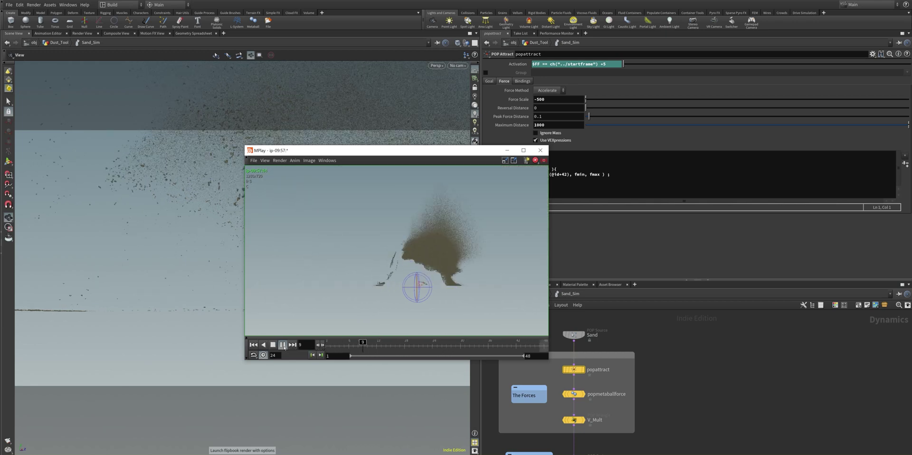
Stop and replay the sand flipbook on its latest rendered frames
{"action": "left_click", "coordinate": [283, 345]}
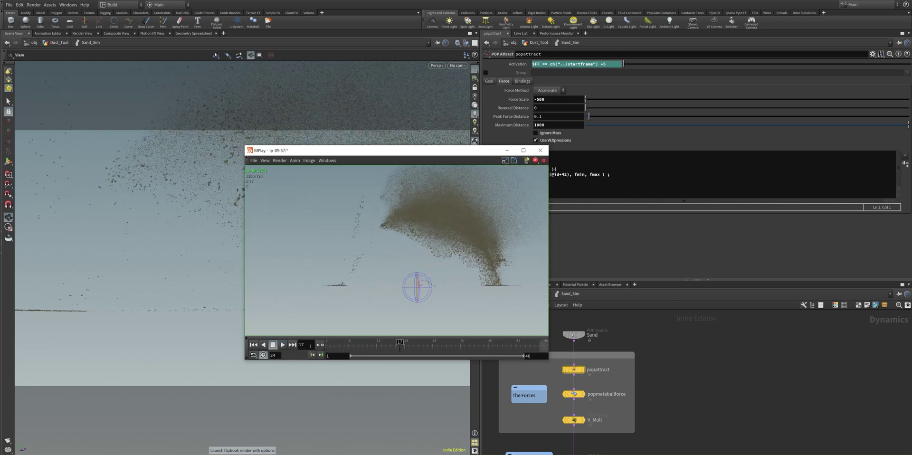
{"action": "left_click", "coordinate": [283, 345]}
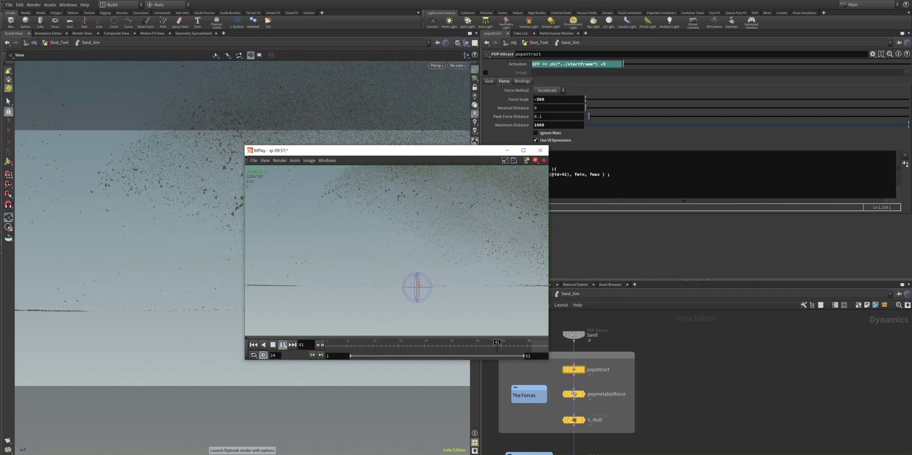
{"action": "left_click", "coordinate": [283, 345]}
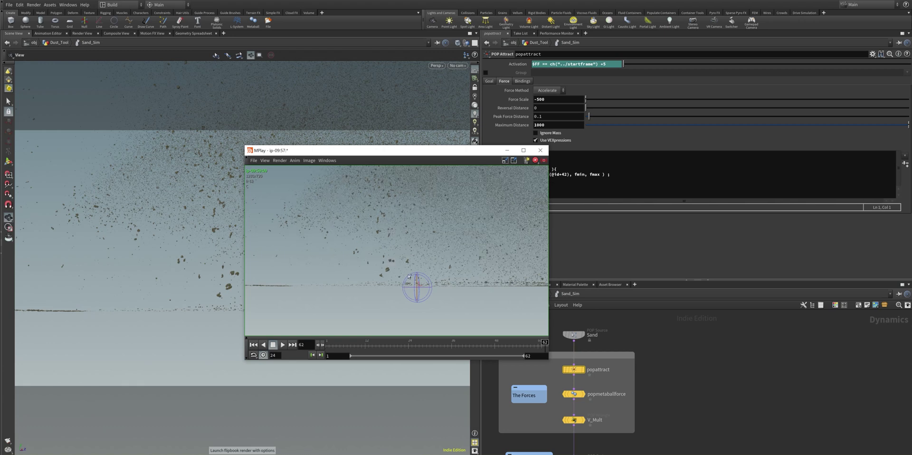
{"action": "left_click", "coordinate": [283, 345]}
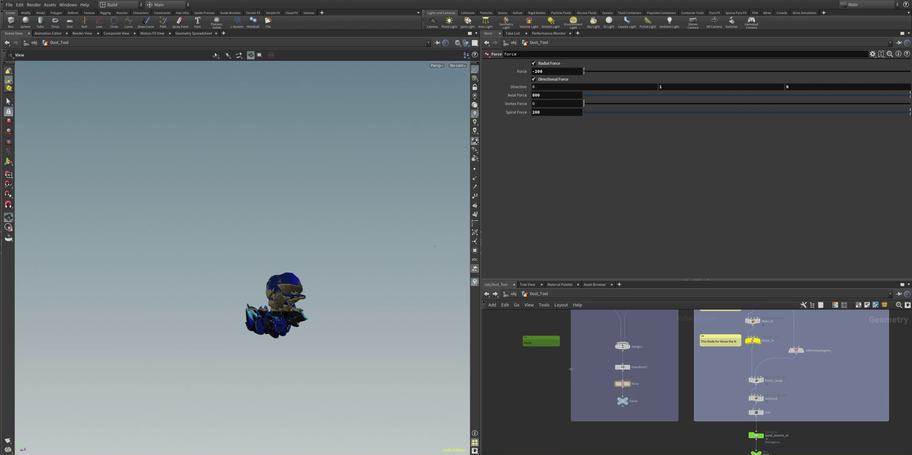
Set the force node's Vortex Force to 100
{"action": "middle_click_drag", "start_coordinate": [598, 394], "coordinate": [566, 397]}
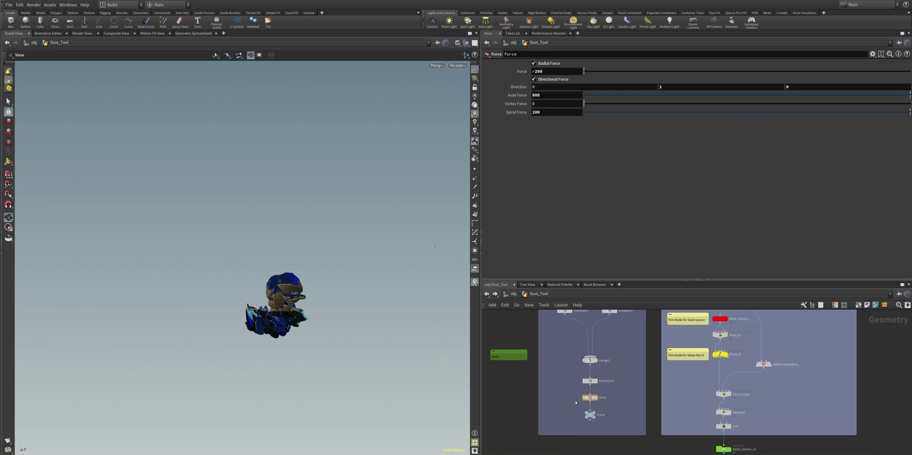
{"action": "scroll", "coordinate": [576, 402], "scroll_direction": "up", "scroll_amount": 2}
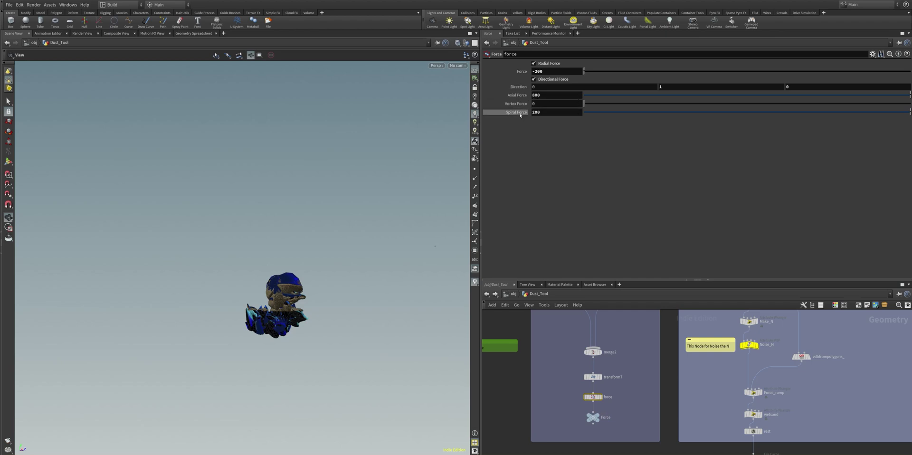
{"action": "left_click", "coordinate": [697, 88]}
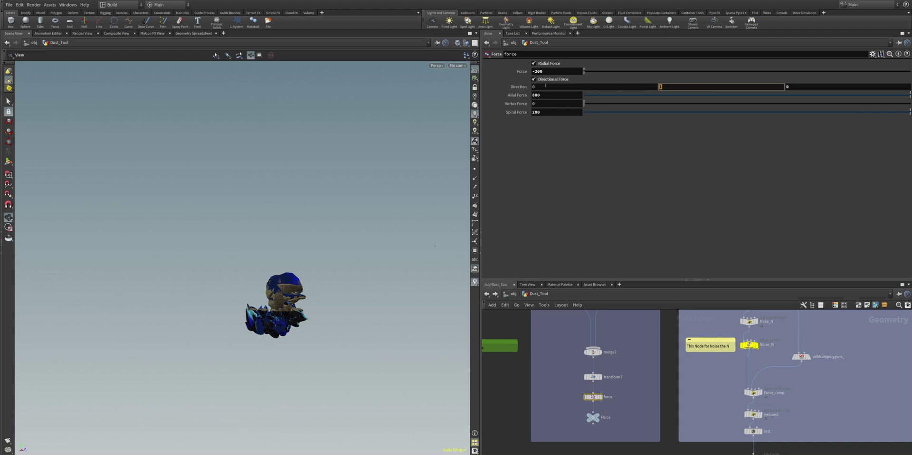
{"action": "left_click", "coordinate": [541, 104]}
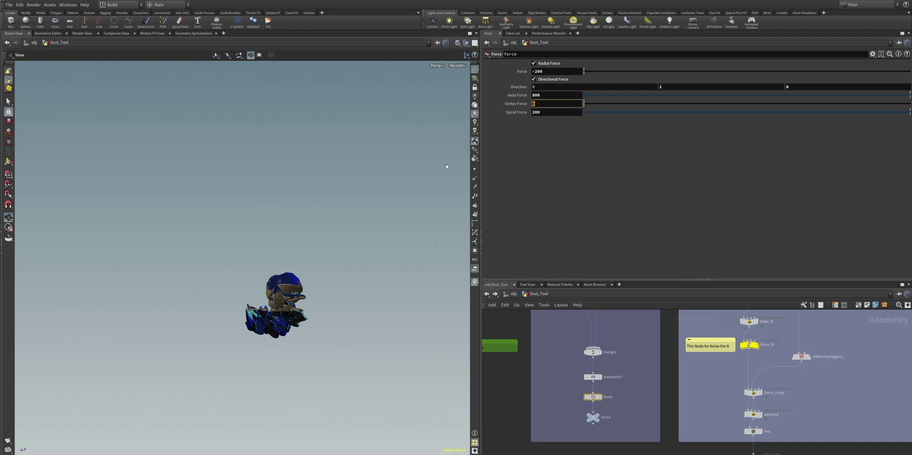
{"action": "type", "text": "100"}
{"action": "key", "text": "Return"}
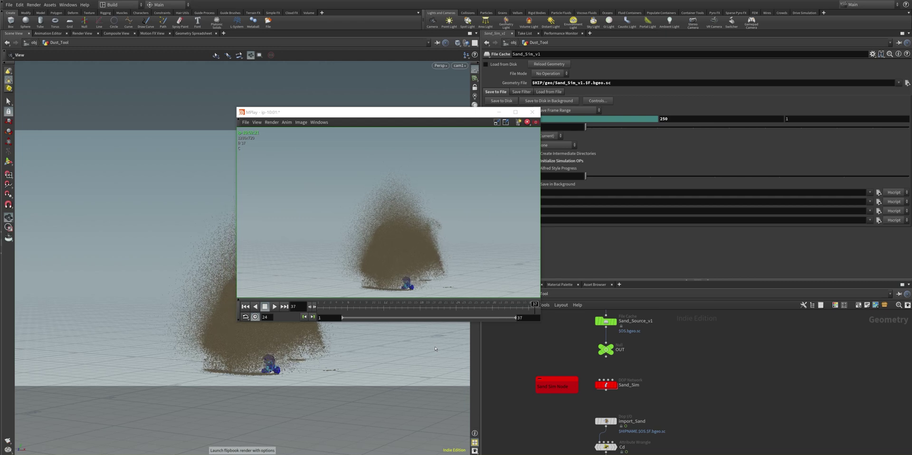
Play, pause and replay the new sand sim flipbook up to frame 63, then close MPlay
{"action": "left_click", "coordinate": [275, 307]}
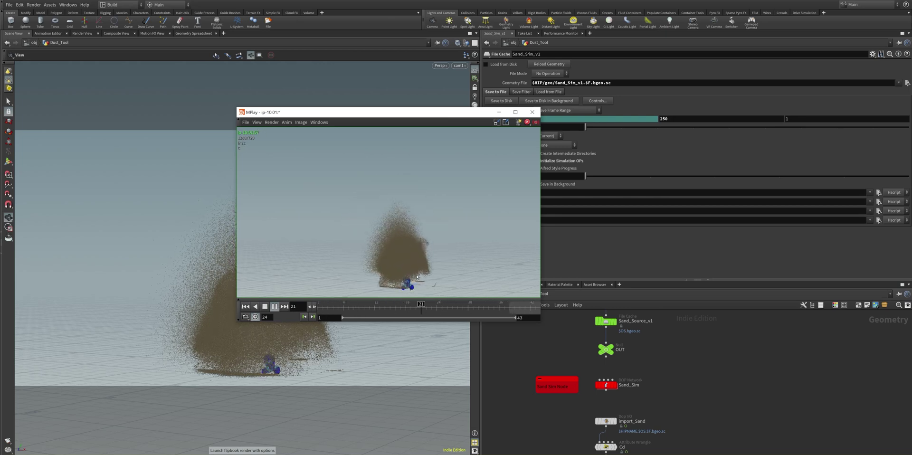
{"action": "left_click", "coordinate": [275, 307]}
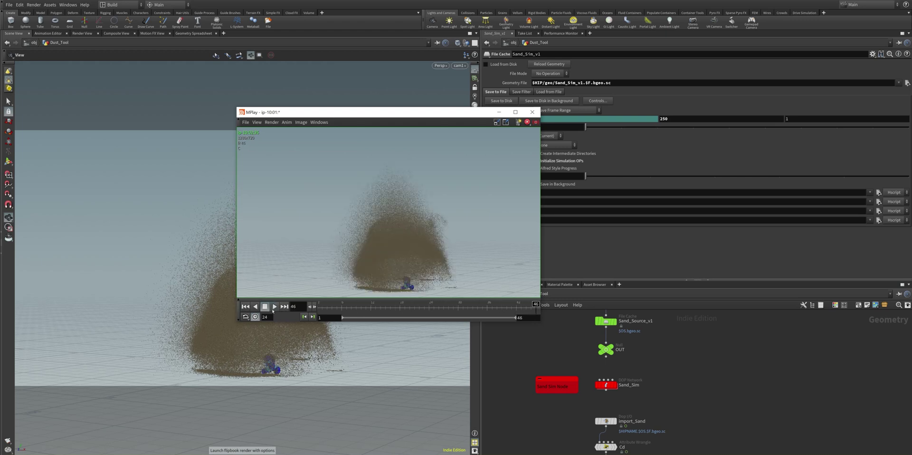
{"action": "left_click", "coordinate": [274, 307]}
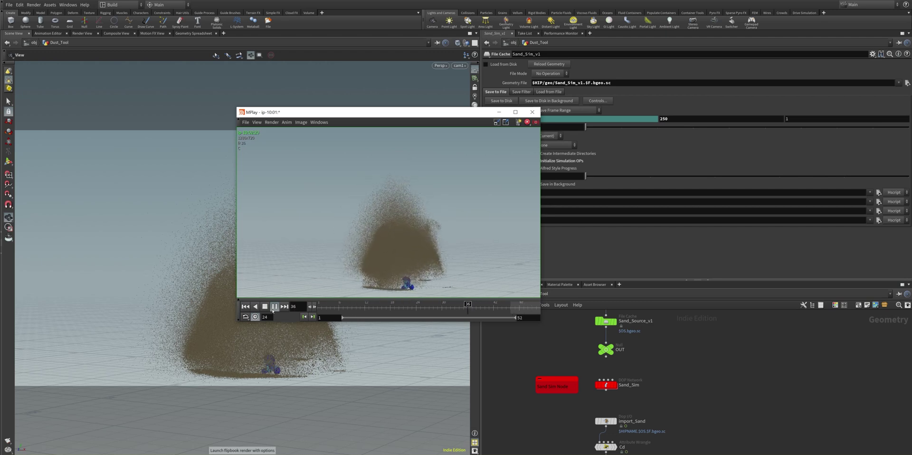
{"action": "left_click", "coordinate": [265, 306]}
{"action": "left_click", "coordinate": [274, 306]}
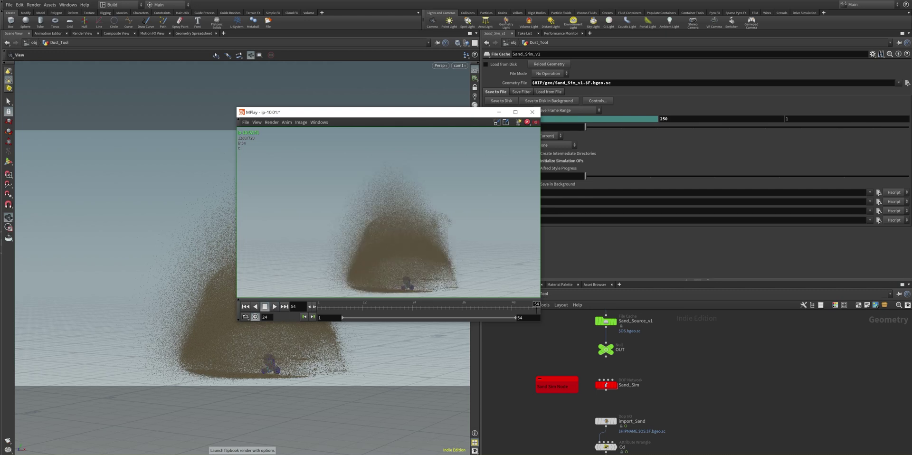
{"action": "left_click", "coordinate": [275, 308]}
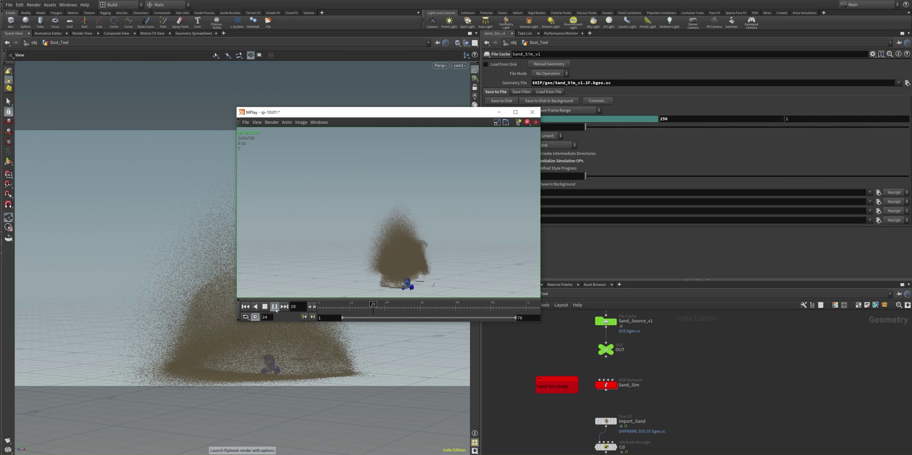
{"action": "left_click", "coordinate": [276, 309]}
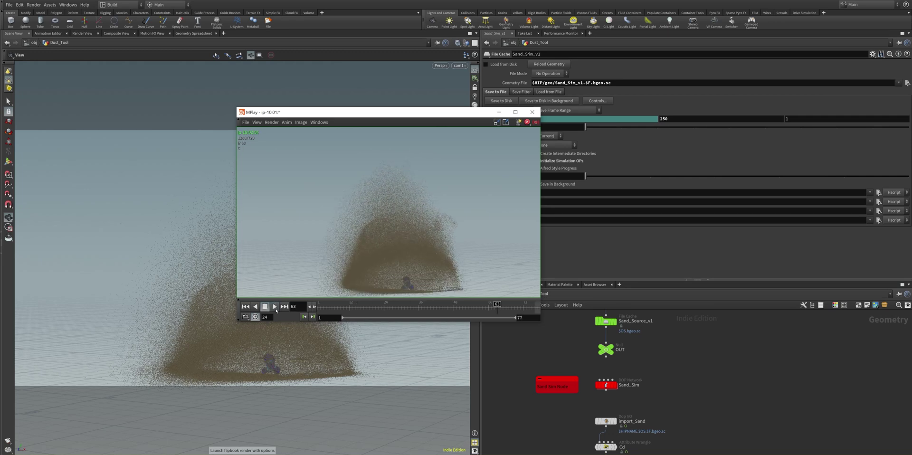
{"action": "left_click", "coordinate": [275, 308]}
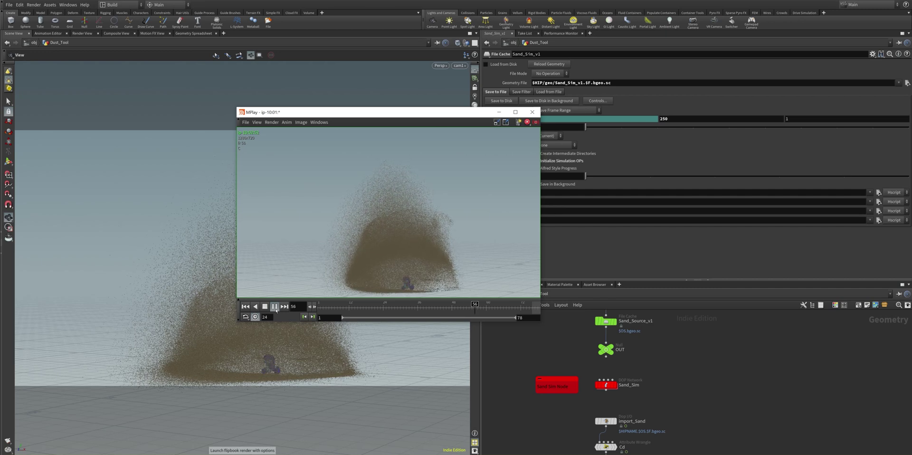
{"action": "left_click", "coordinate": [275, 307]}
{"action": "left_click", "coordinate": [533, 114]}
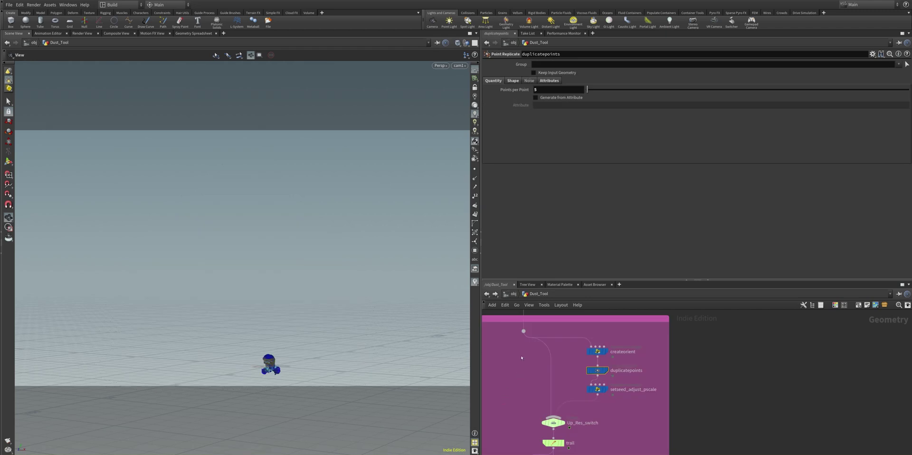
Select the duplicatepoints node and set Points per Point to 8
{"action": "middle_click_drag", "start_coordinate": [522, 358], "coordinate": [520, 426]}
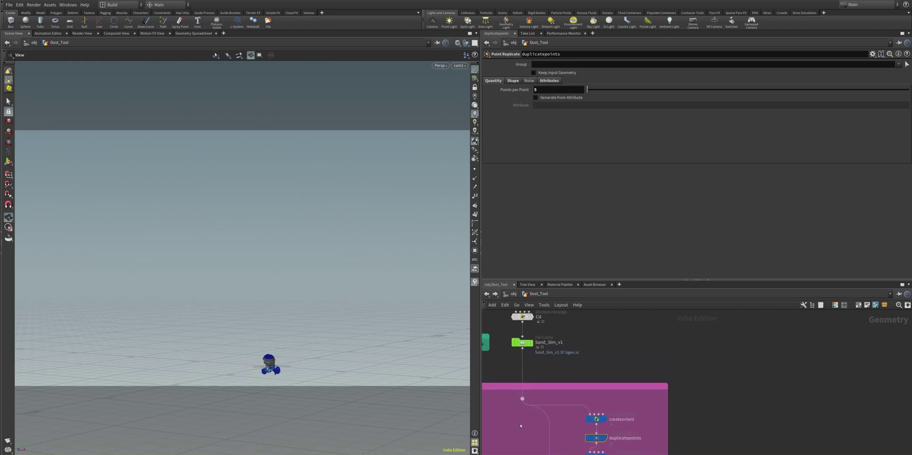
{"action": "left_click", "coordinate": [525, 344]}
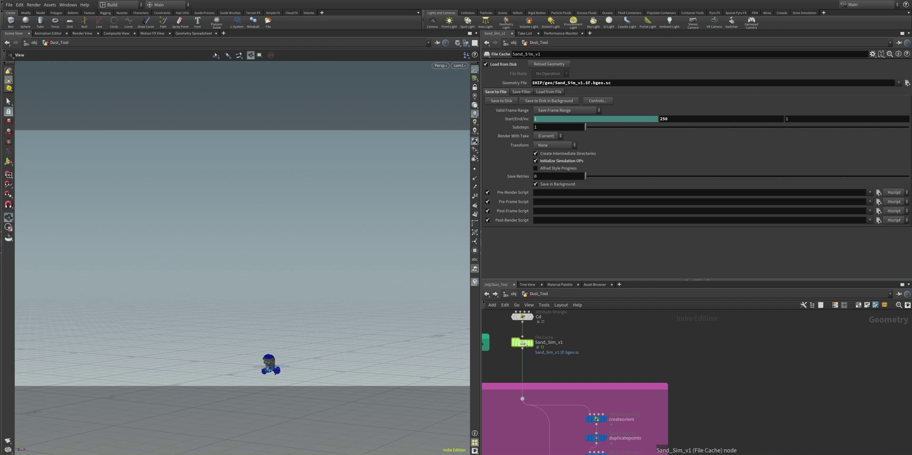
{"action": "middle_click_drag", "start_coordinate": [603, 378], "coordinate": [605, 301]}
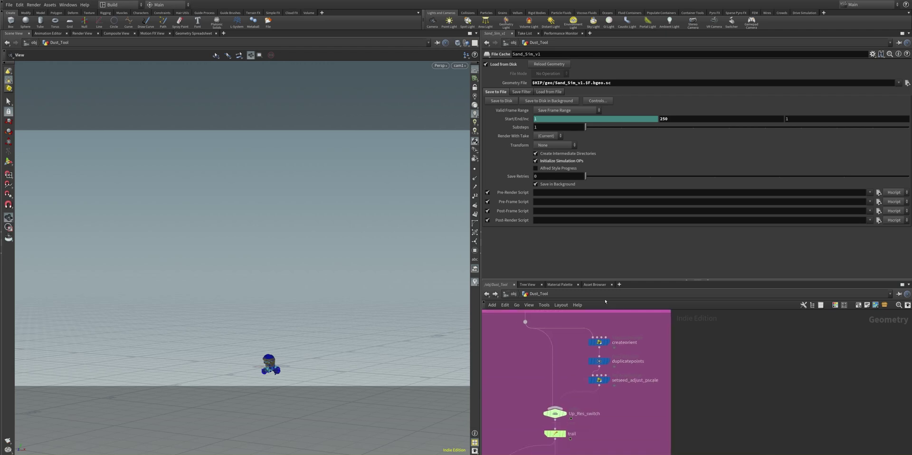
{"action": "middle_click_drag", "start_coordinate": [612, 413], "coordinate": [583, 409]}
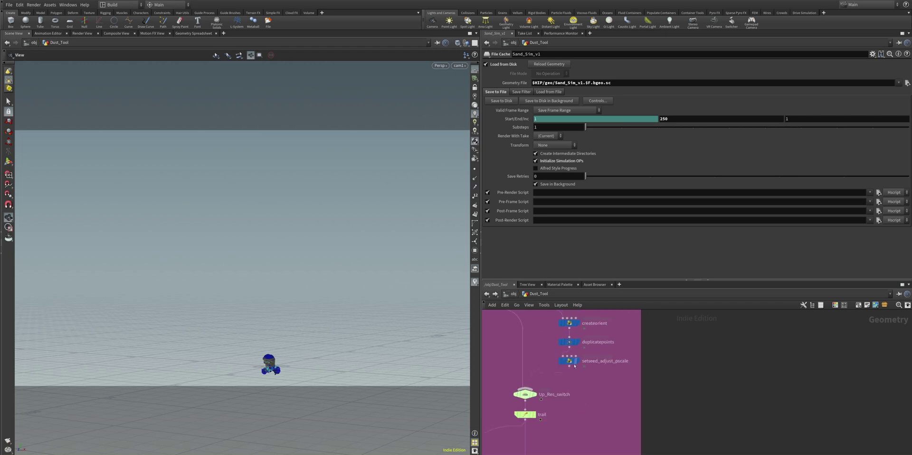
{"action": "left_click", "coordinate": [569, 342]}
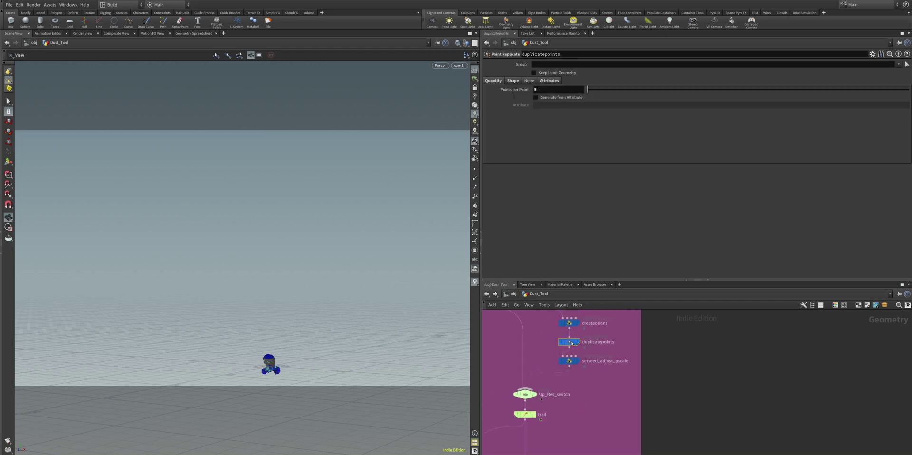
{"action": "left_click", "coordinate": [542, 91]}
{"action": "type", "text": "8"}
{"action": "key", "text": "Return"}
Show the Speed wrangle's code, f@speed = length(@v), in the Smoke Source group
{"action": "middle_click_drag", "start_coordinate": [568, 432], "coordinate": [612, 323]}
{"action": "middle_click_drag", "start_coordinate": [620, 377], "coordinate": [623, 354]}
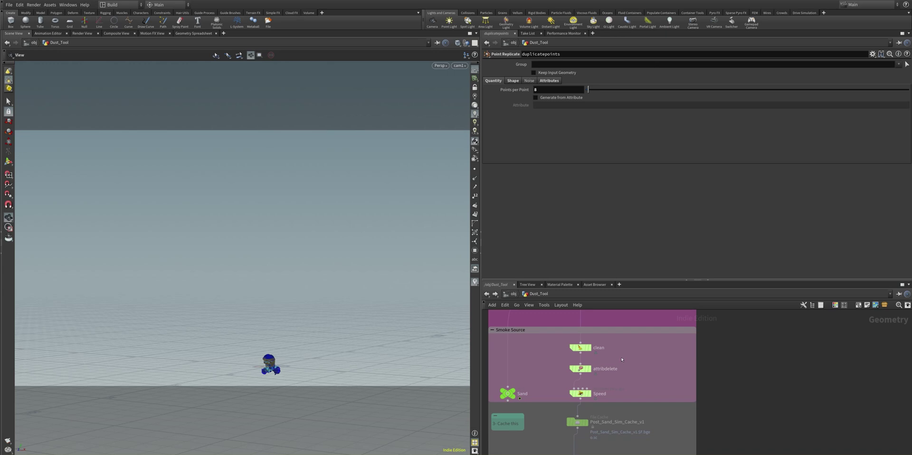
{"action": "left_click", "coordinate": [596, 396]}
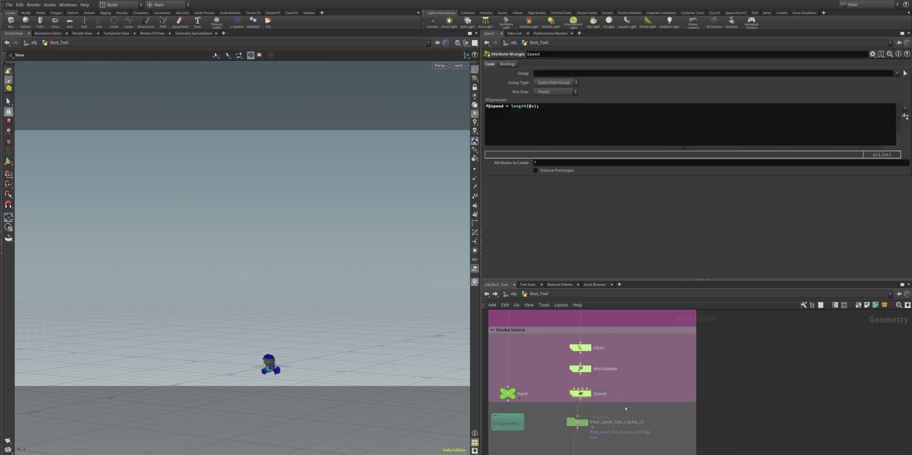
Bring the Age and delete_By_Speed nodes into view and show Post_Sand_Sim_Cache_v1's cache settings
{"action": "middle_click_drag", "start_coordinate": [626, 409], "coordinate": [636, 353]}
{"action": "left_click", "coordinate": [587, 374]}
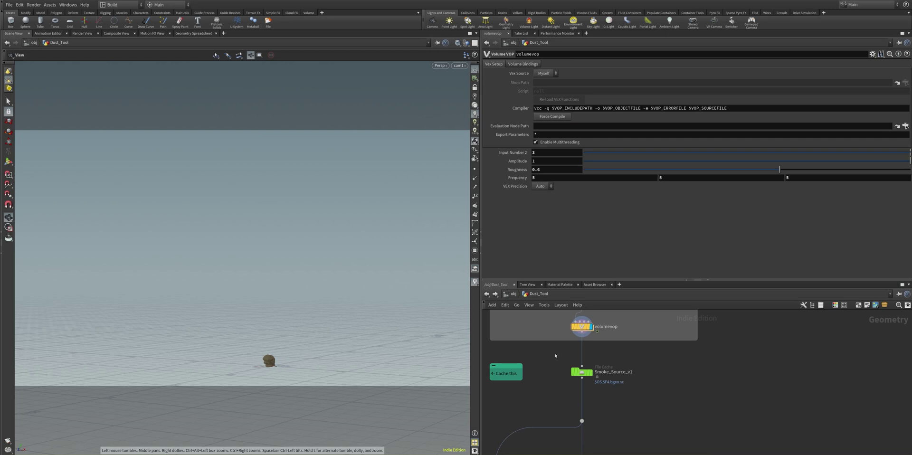
Inspect the VEX nodes inside volumevop, then return to Dust_Tool and select the Smoke_Source_v1 cache
{"action": "double_click", "coordinate": [583, 327]}
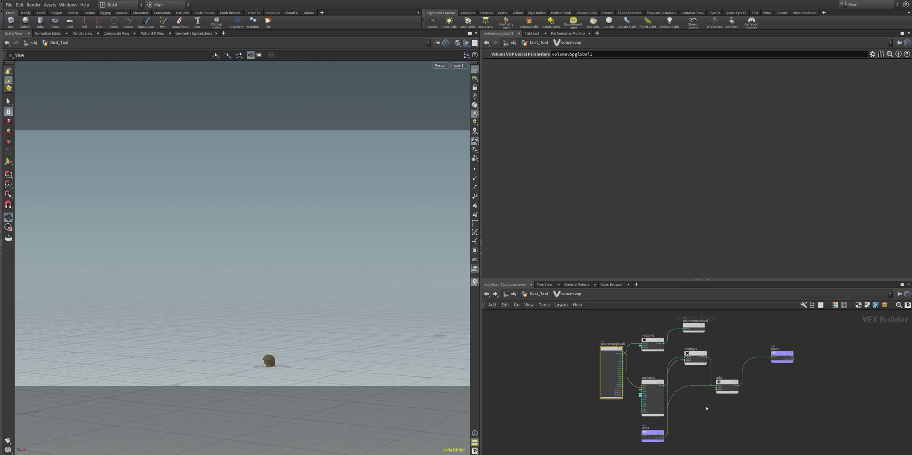
{"action": "middle_click_drag", "start_coordinate": [714, 414], "coordinate": [611, 407]}
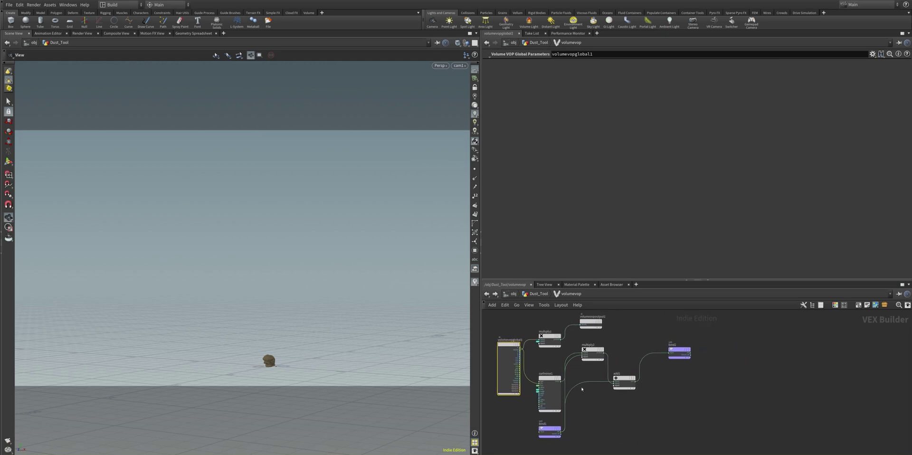
{"action": "left_click", "coordinate": [486, 293]}
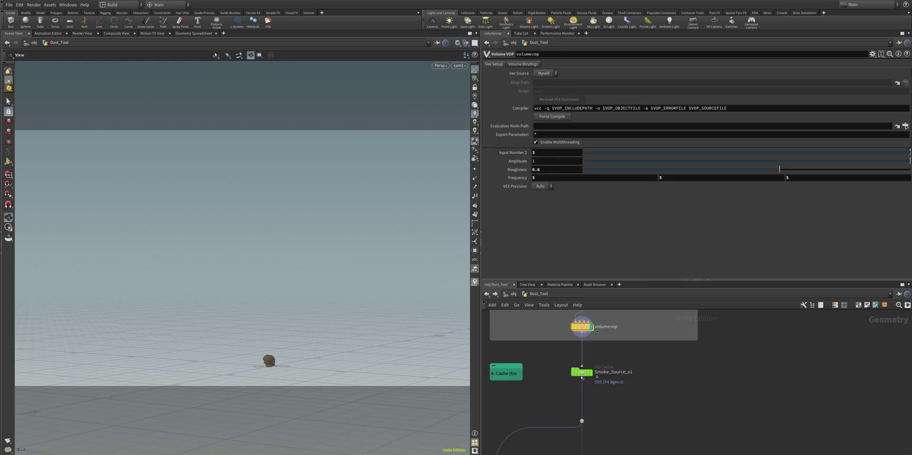
{"action": "mouse_move", "coordinate": [582, 376]}
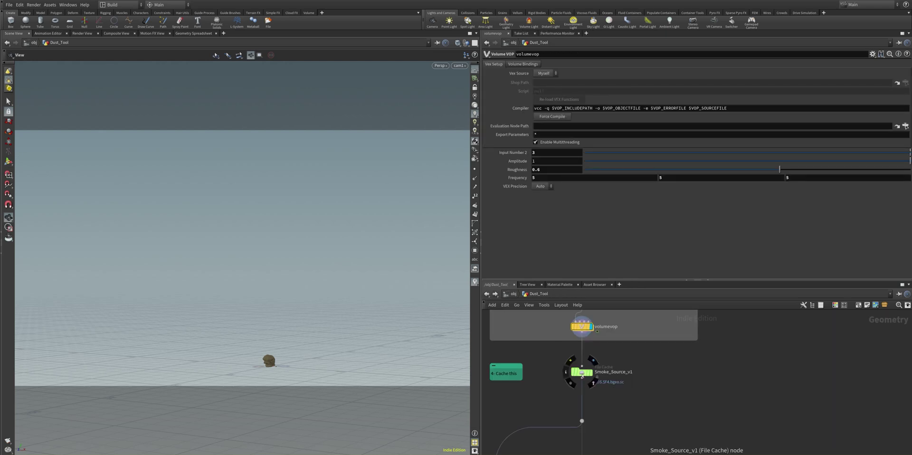
{"action": "left_click", "coordinate": [582, 376]}
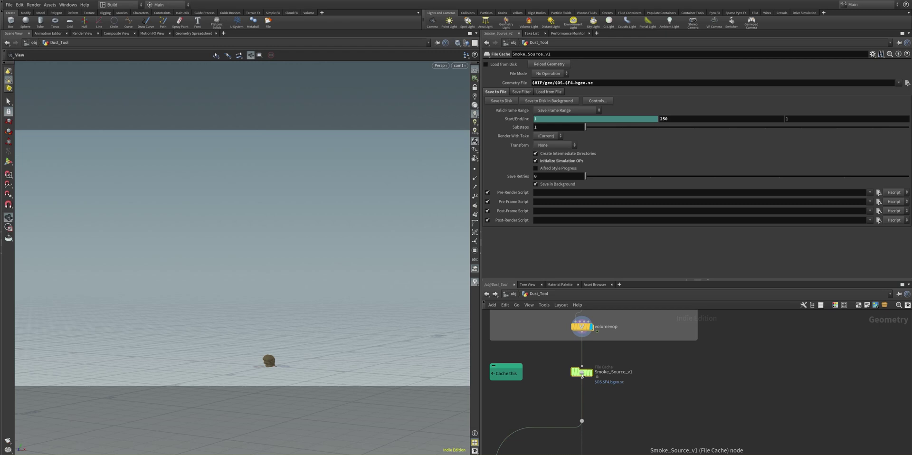
Turn on Load from Disk for Smoke_Source_v1 and start saving frames 1–250 to disk
{"action": "mouse_move", "coordinate": [583, 377]}
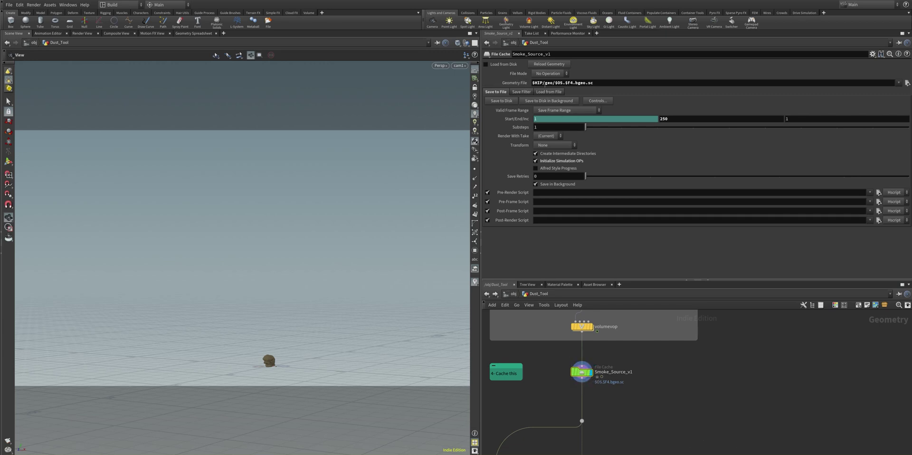
{"action": "left_click", "coordinate": [652, 83]}
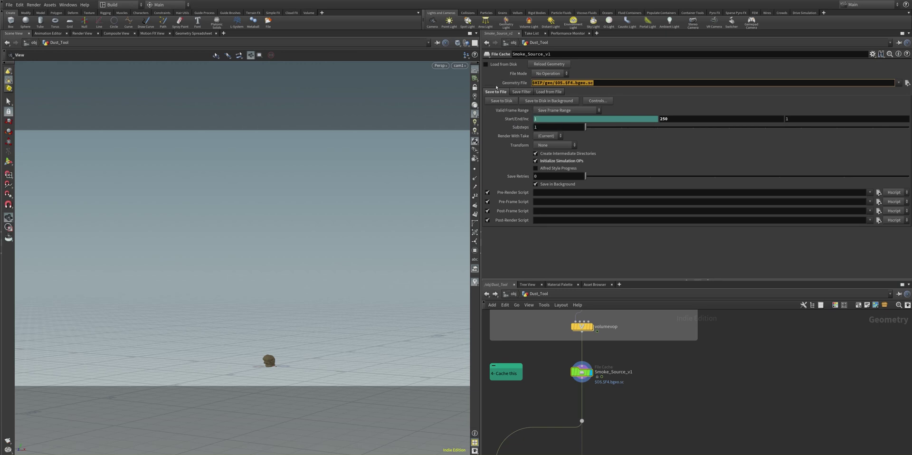
{"action": "left_click", "coordinate": [492, 64]}
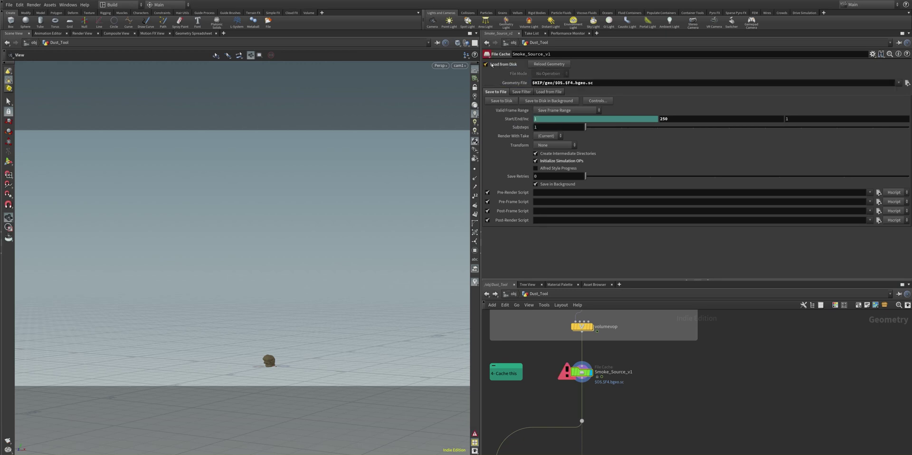
{"action": "left_click", "coordinate": [500, 101]}
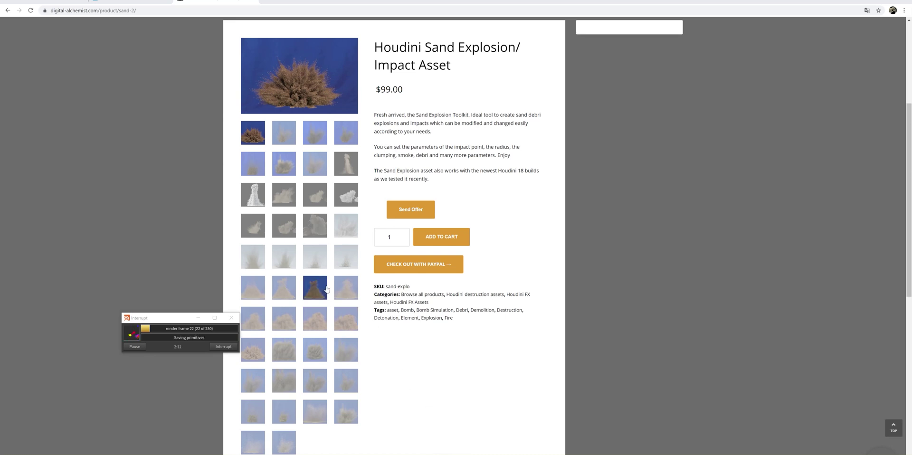
Swap the main image from the black-background render to the blue-background sand pile render
{"action": "left_click", "coordinate": [287, 205]}
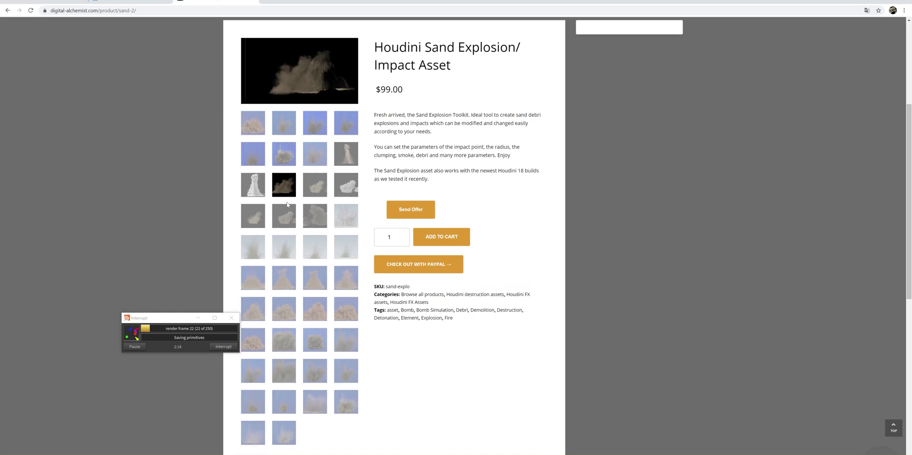
{"action": "left_click", "coordinate": [307, 308]}
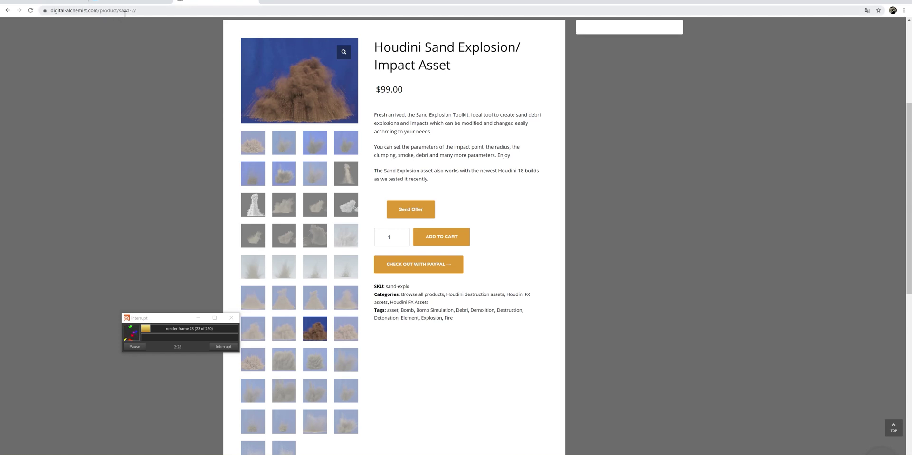
{"action": "scroll", "coordinate": [406, 357], "scroll_direction": "down", "scroll_amount": 3}
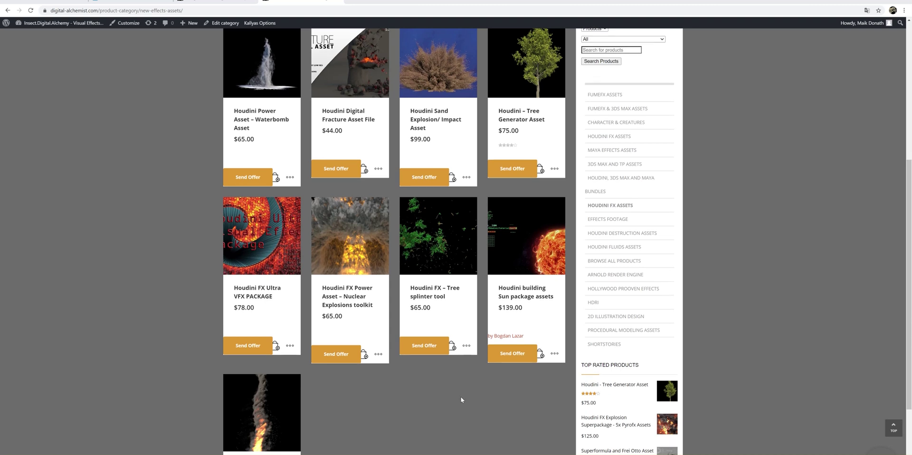
Open the Houdini building Sun package product page and preview its featured video
{"action": "scroll", "coordinate": [460, 397], "scroll_direction": "down", "scroll_amount": 1}
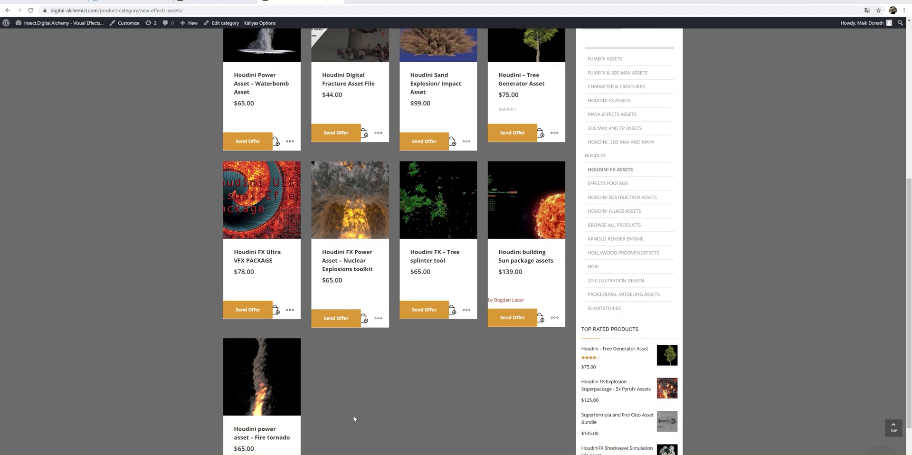
{"action": "scroll", "coordinate": [423, 395], "scroll_direction": "up", "scroll_amount": 1}
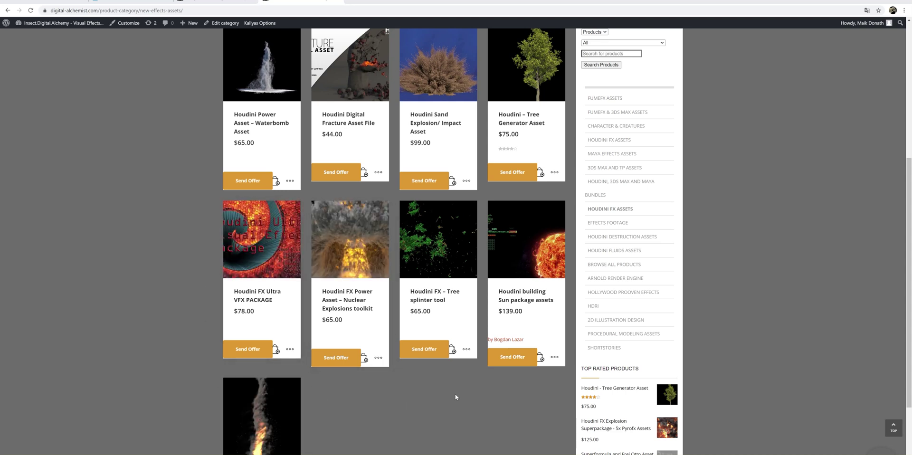
{"action": "left_click", "coordinate": [531, 263]}
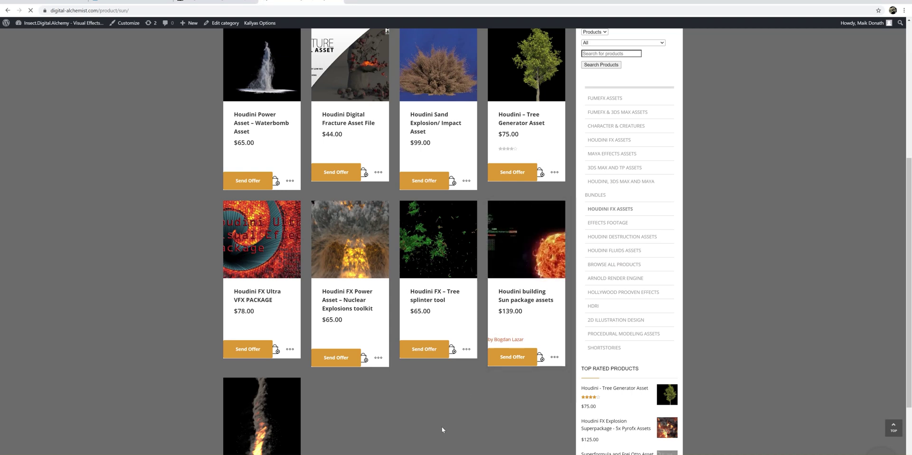
{"action": "scroll", "coordinate": [441, 392], "scroll_direction": "down", "scroll_amount": 4}
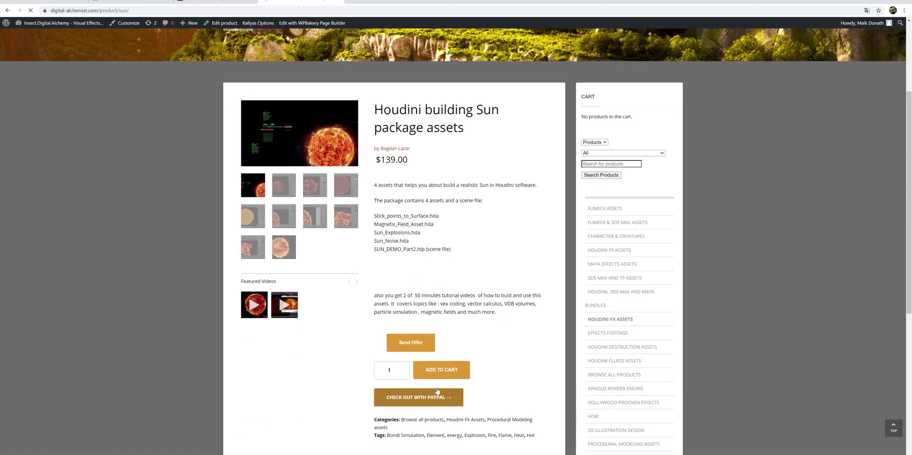
{"action": "left_click", "coordinate": [251, 302]}
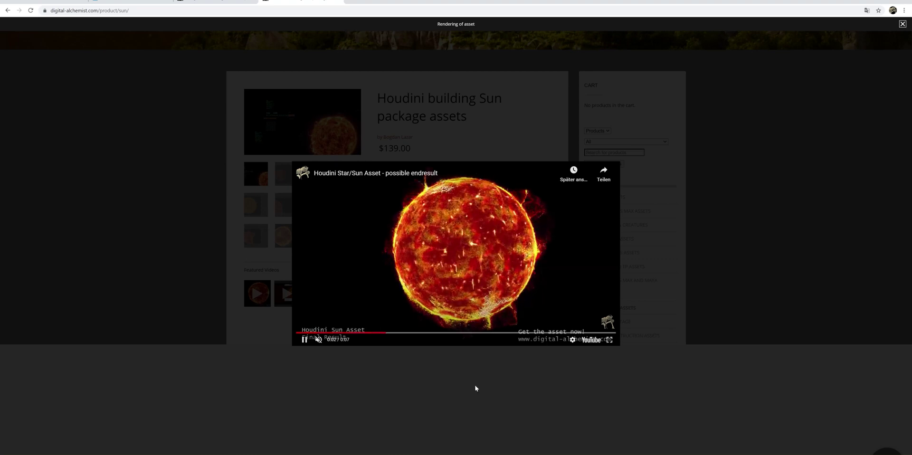
{"action": "left_click", "coordinate": [222, 300]}
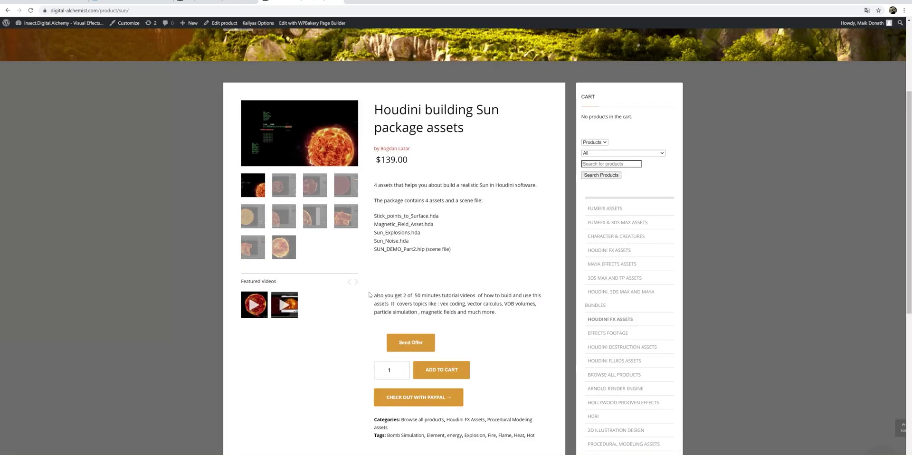
Open Houdini - Tree Generator Asset from the Top Rated Products list
{"action": "scroll", "coordinate": [379, 280], "scroll_direction": "down", "scroll_amount": 2}
{"action": "scroll", "coordinate": [379, 280], "scroll_direction": "down", "scroll_amount": 6}
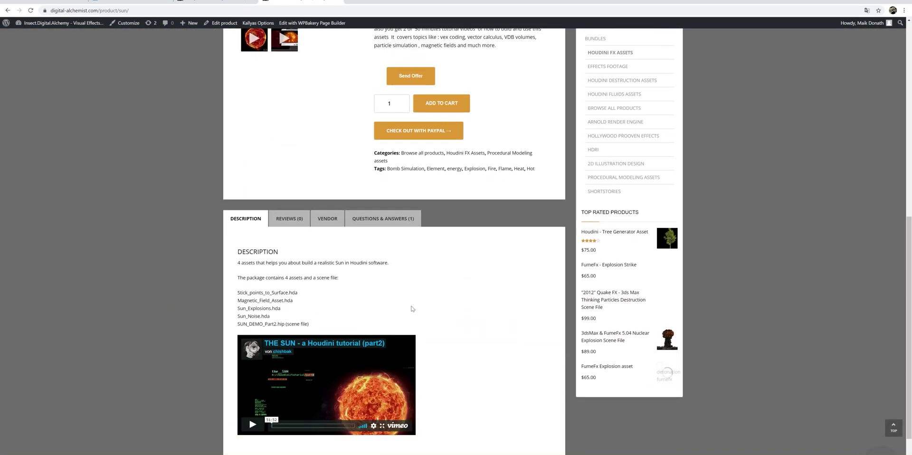
{"action": "scroll", "coordinate": [412, 309], "scroll_direction": "up", "scroll_amount": 8}
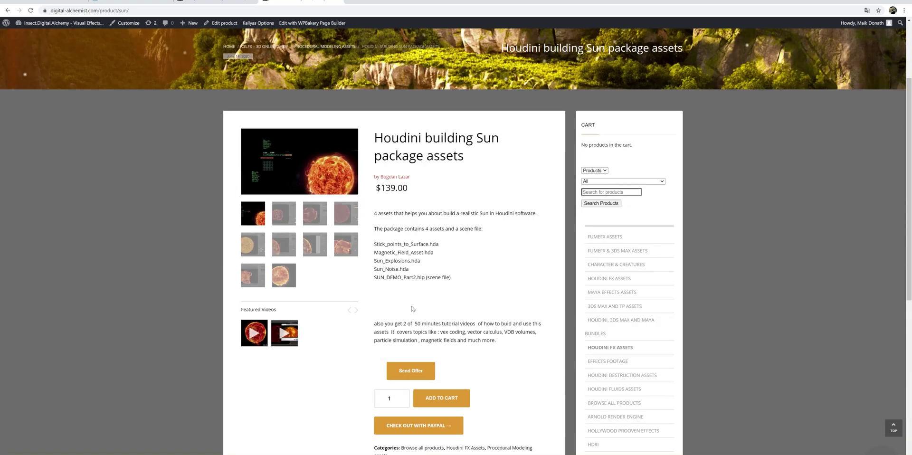
{"action": "scroll", "coordinate": [412, 309], "scroll_direction": "down", "scroll_amount": 3}
{"action": "scroll", "coordinate": [412, 309], "scroll_direction": "down", "scroll_amount": 3}
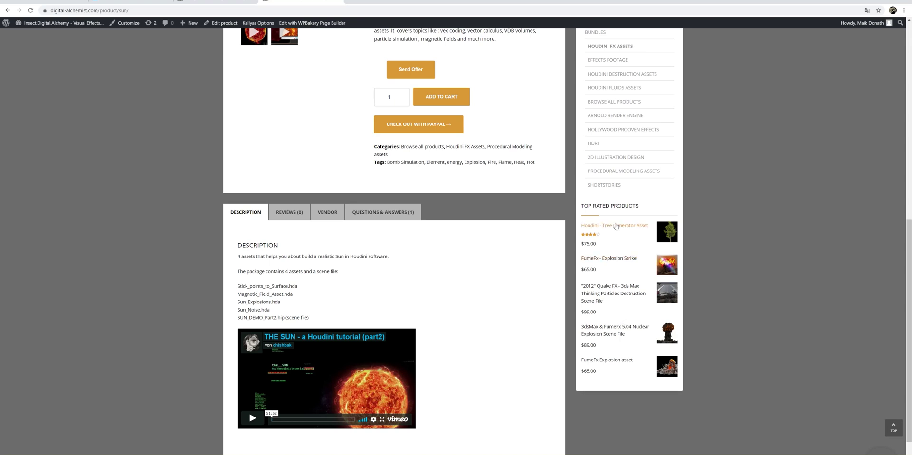
{"action": "left_click", "coordinate": [617, 226]}
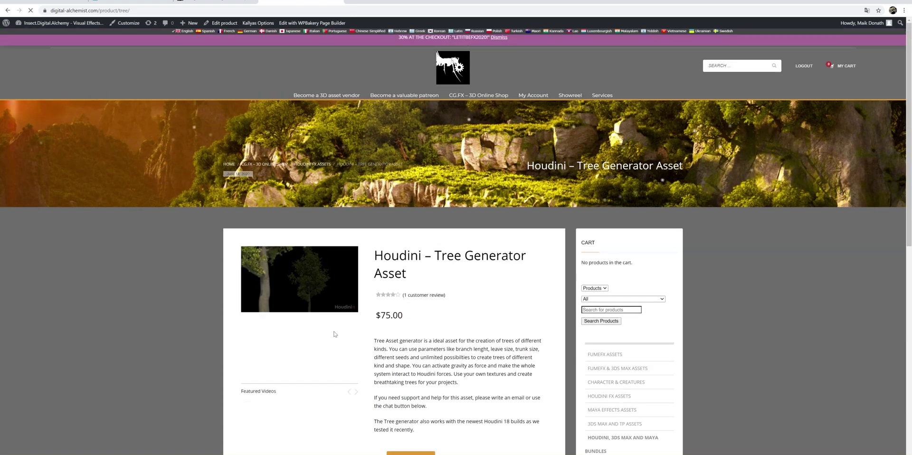
Show the animated dark tree clip as the main image and open the Featured Videos lightbox
{"action": "scroll", "coordinate": [416, 312], "scroll_direction": "down", "scroll_amount": 2}
{"action": "scroll", "coordinate": [416, 312], "scroll_direction": "down", "scroll_amount": 1}
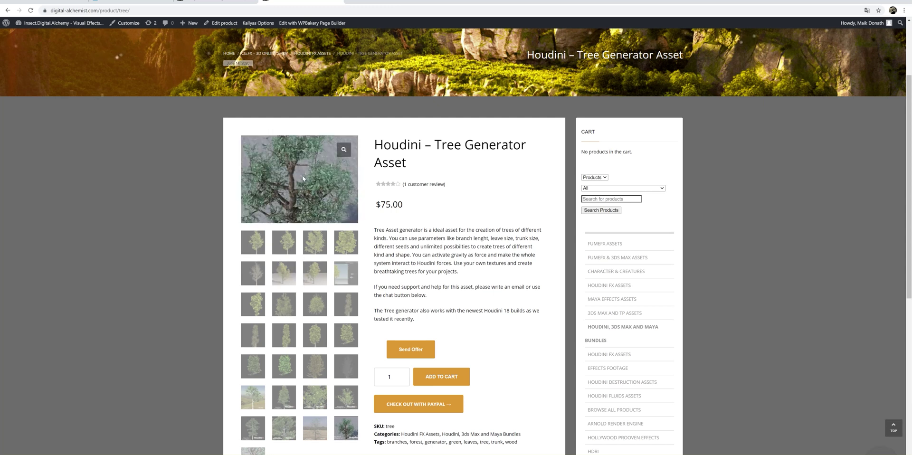
{"action": "scroll", "coordinate": [280, 376], "scroll_direction": "down", "scroll_amount": 2}
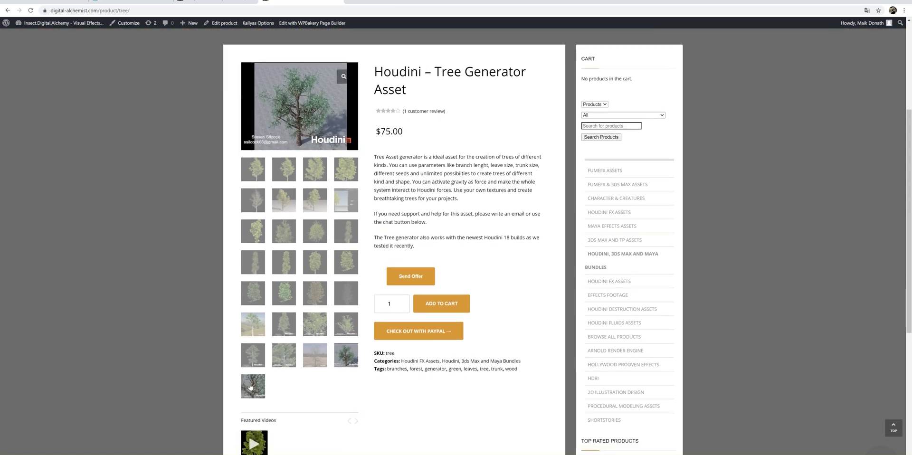
{"action": "scroll", "coordinate": [314, 285], "scroll_direction": "up", "scroll_amount": 3}
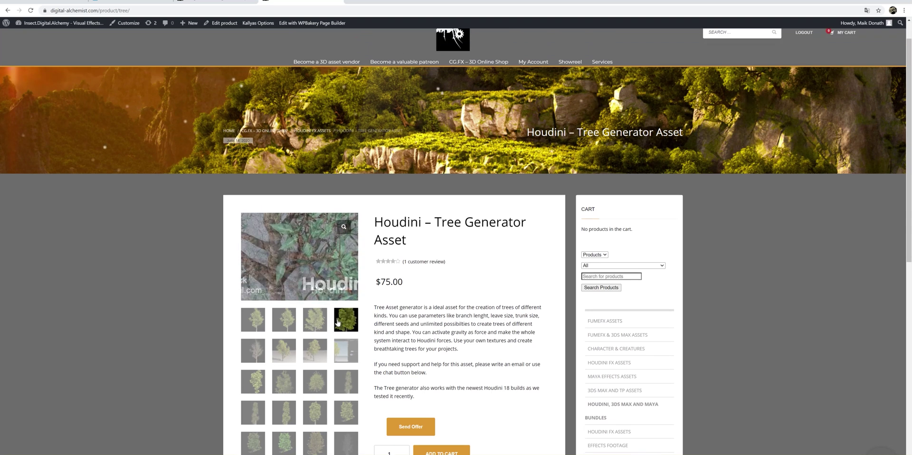
{"action": "left_click", "coordinate": [273, 442]}
{"action": "scroll", "coordinate": [324, 288], "scroll_direction": "down", "scroll_amount": 3}
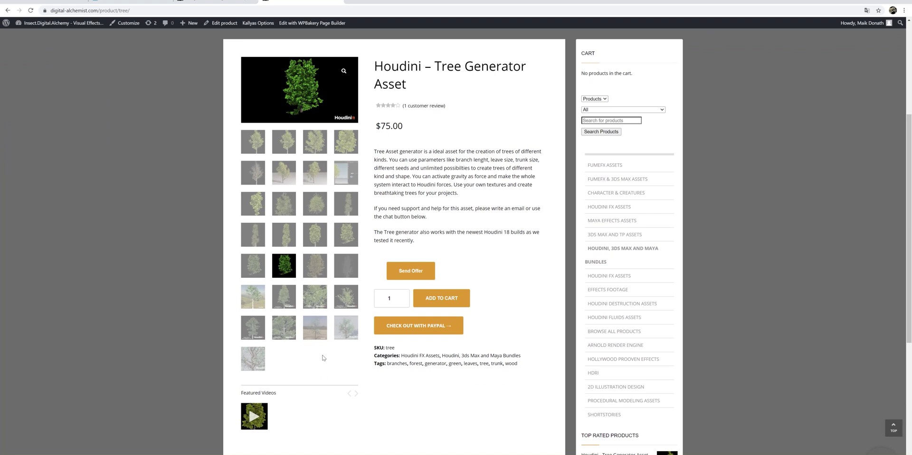
{"action": "left_click", "coordinate": [254, 418]}
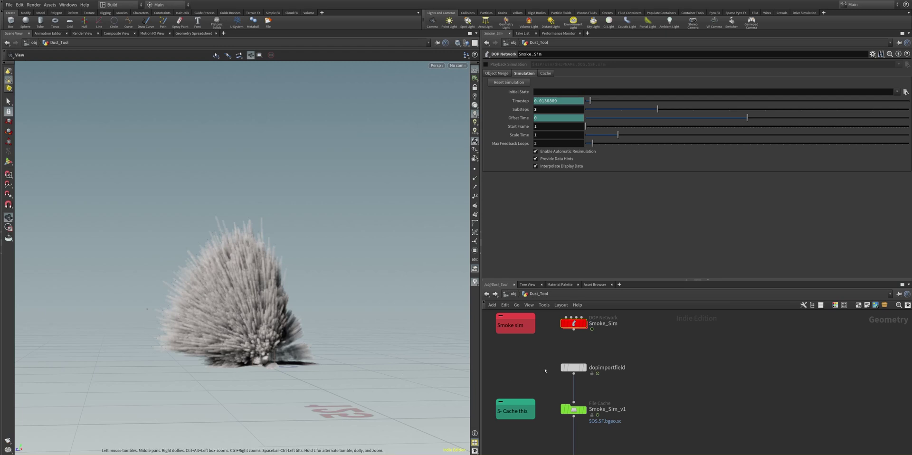
Orbit and dolly the Scene View to examine the white dust plume from several sides
{"action": "left_click_drag", "start_coordinate": [251, 334], "coordinate": [227, 302]}
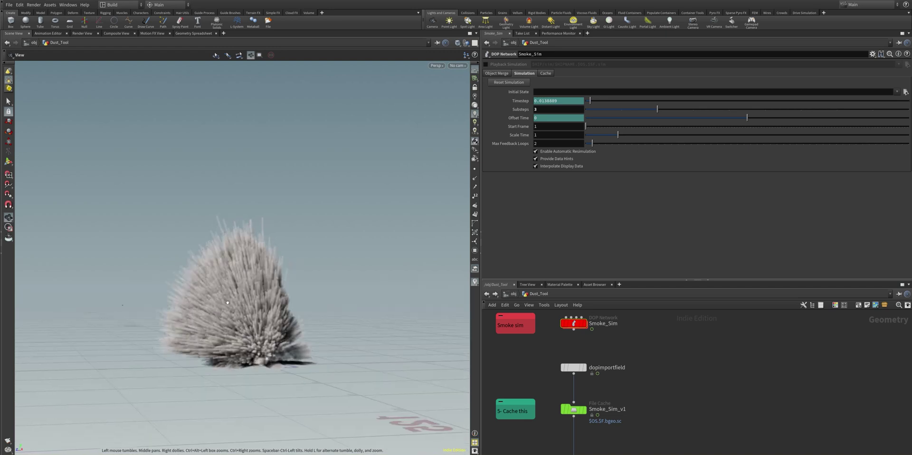
{"action": "right_click_drag", "start_coordinate": [244, 331], "coordinate": [226, 289]}
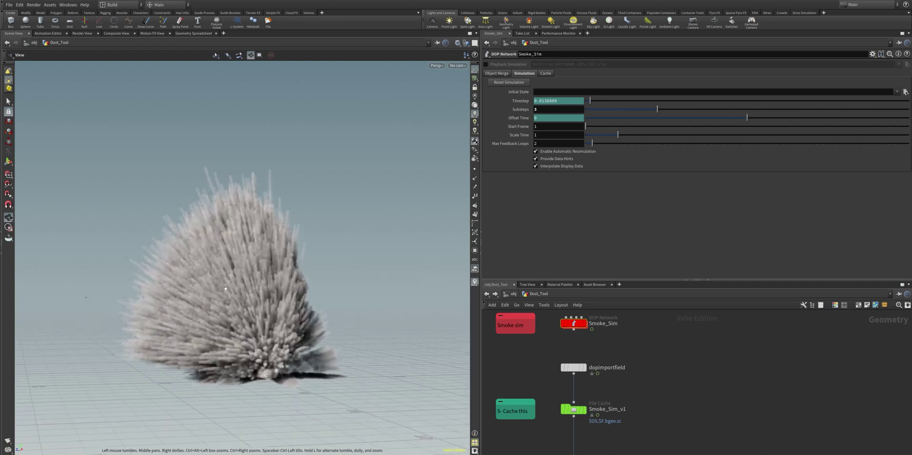
{"action": "left_click_drag", "start_coordinate": [203, 316], "coordinate": [418, 333]}
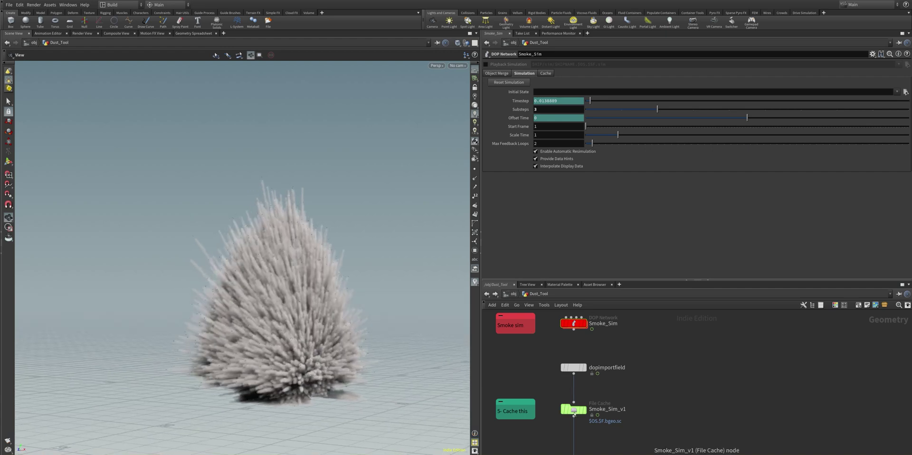
Enable Load from Disk on the Smoke_Sim_v1 cache and write the smoke simulation to disk
{"action": "mouse_move", "coordinate": [574, 413]}
{"action": "left_click", "coordinate": [574, 412]}
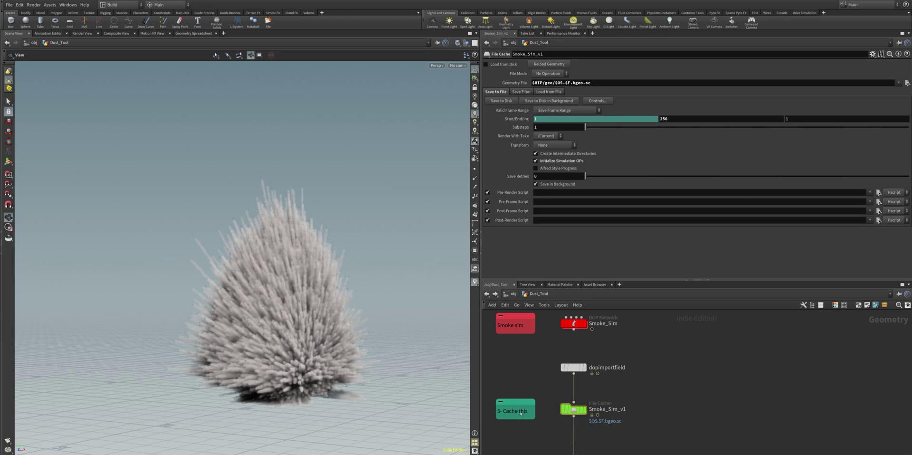
{"action": "mouse_move", "coordinate": [570, 408]}
{"action": "left_click", "coordinate": [486, 64]}
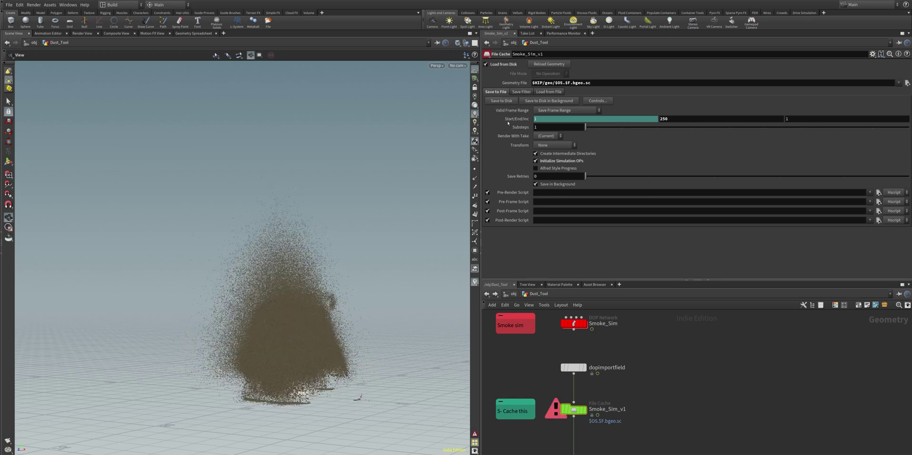
{"action": "left_click", "coordinate": [501, 101]}
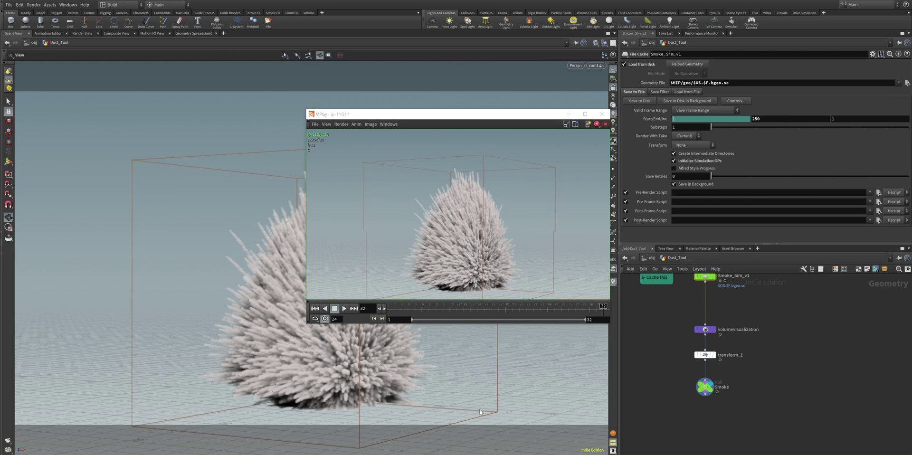
Dolly the viewport closer and stop the smoke flipbook at its final frame, 73
{"action": "scroll", "coordinate": [479, 409], "scroll_direction": "up", "scroll_amount": 1}
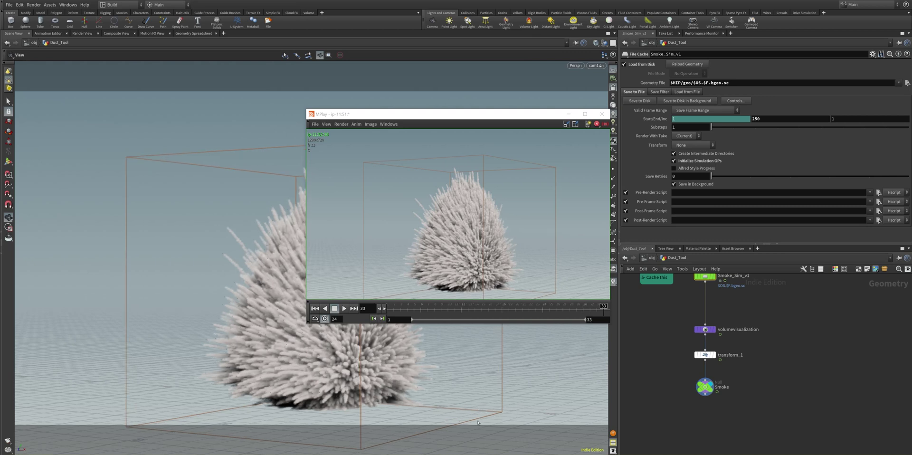
{"action": "scroll", "coordinate": [485, 381], "scroll_direction": "up", "scroll_amount": 1}
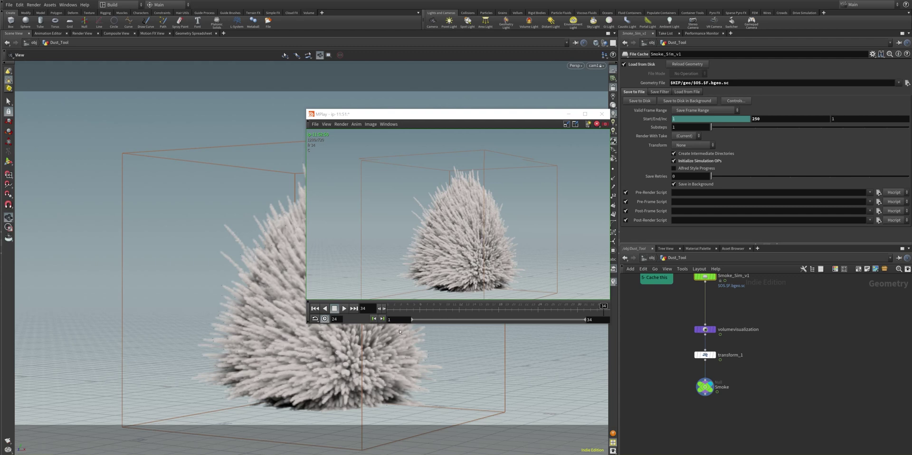
{"action": "scroll", "coordinate": [400, 332], "scroll_direction": "up", "scroll_amount": 1}
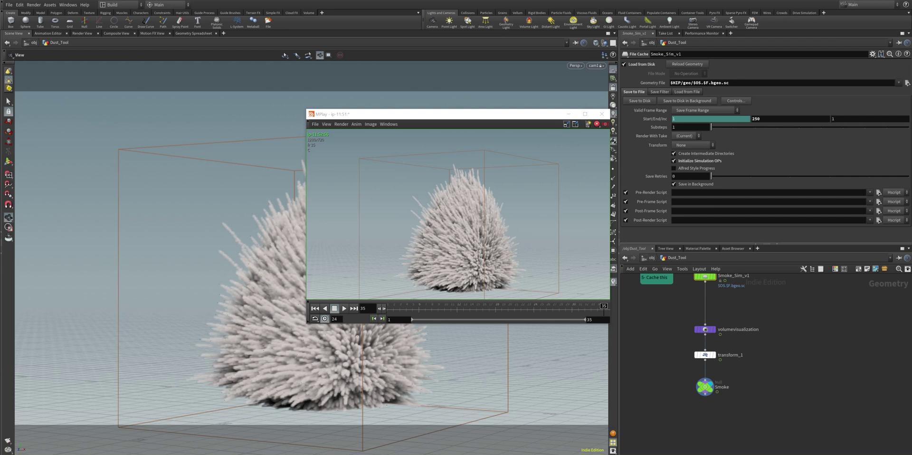
{"action": "scroll", "coordinate": [314, 286], "scroll_direction": "up", "scroll_amount": 1}
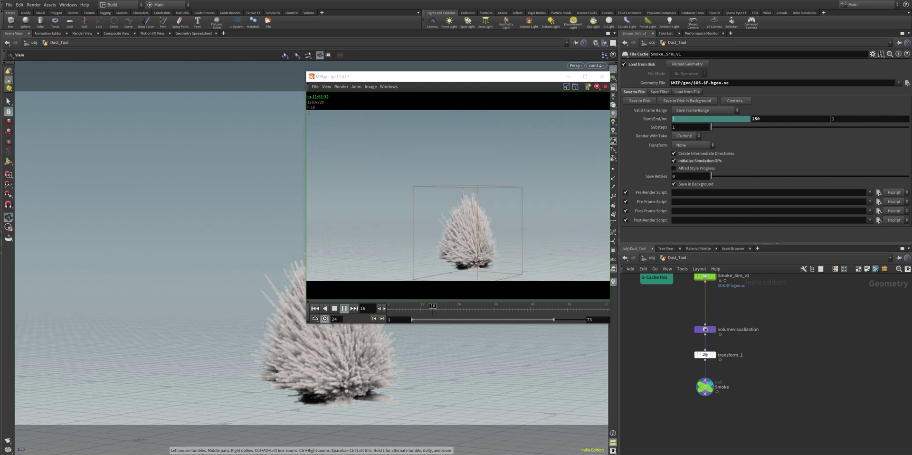
{"action": "left_click", "coordinate": [344, 309]}
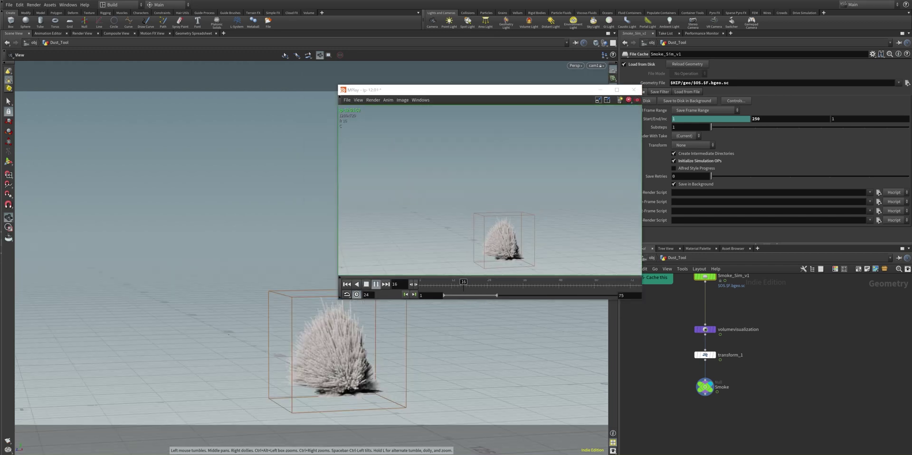